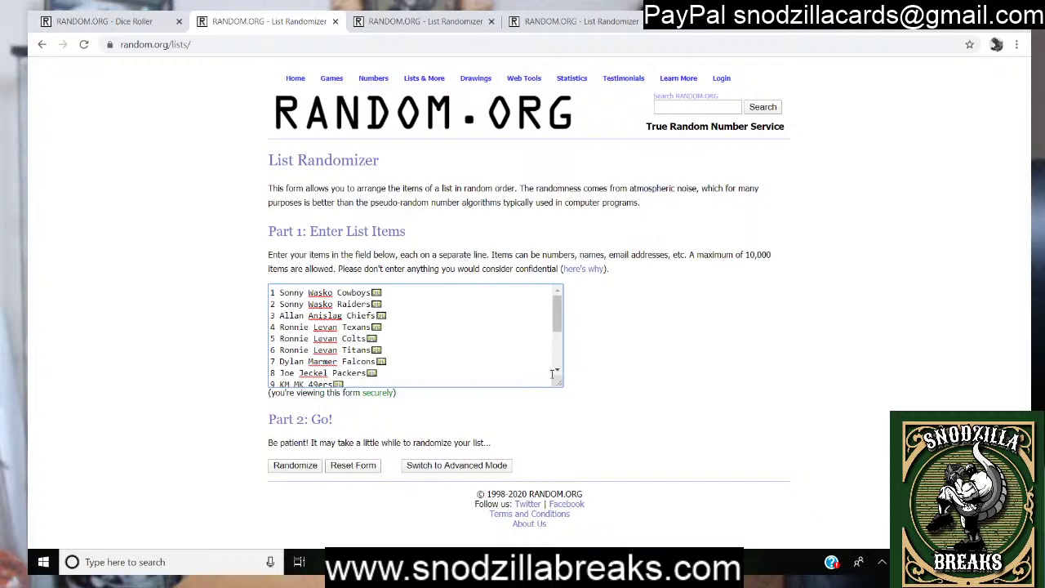
Review the numbered participant entries 1 to 16 in the List Randomizer form and roll two virtual dice in the Dice Roller.
left_click(557, 372)
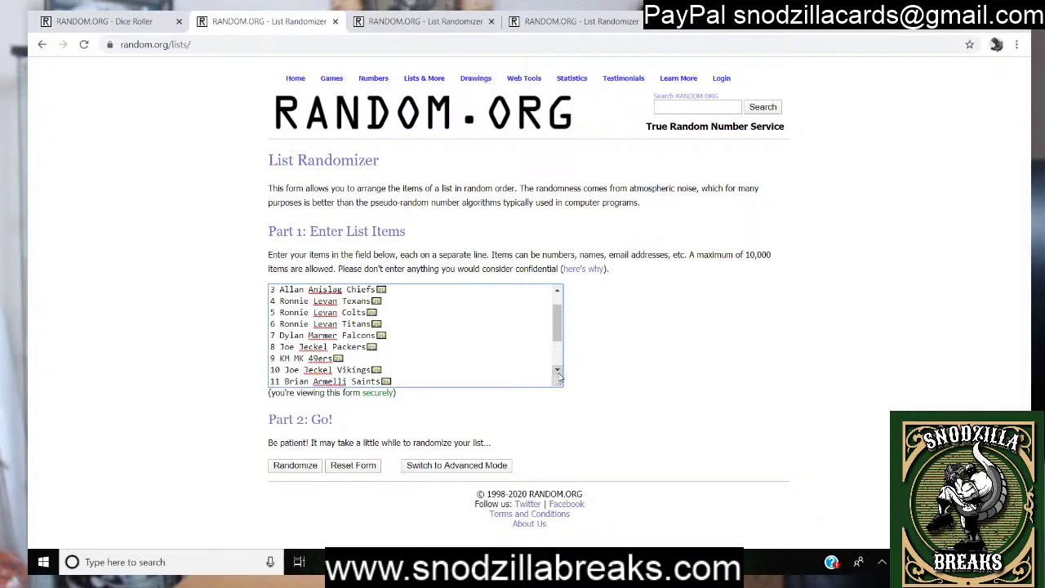
left_click(557, 371)
left_click(558, 372)
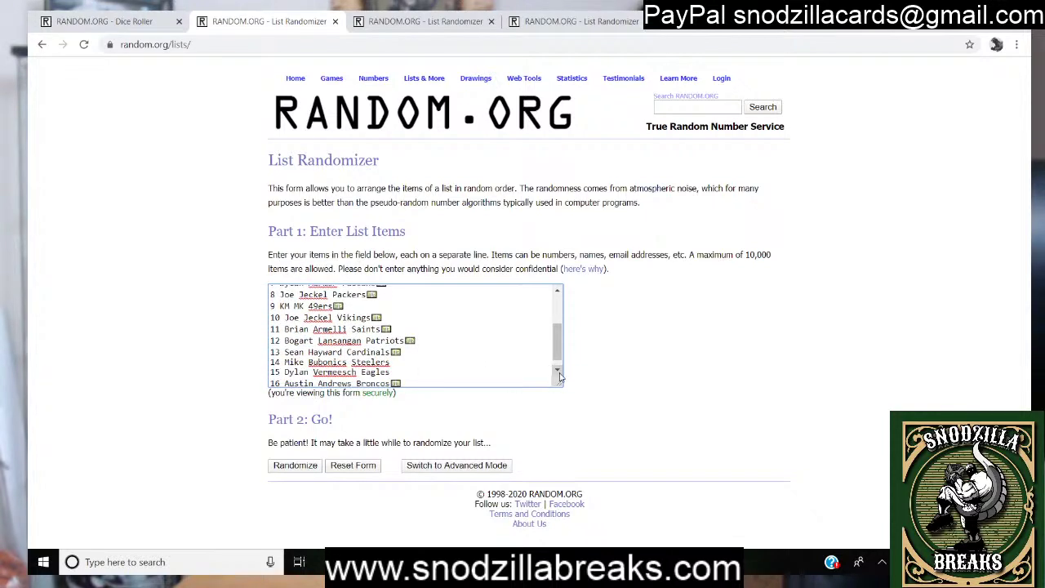
left_click(558, 371)
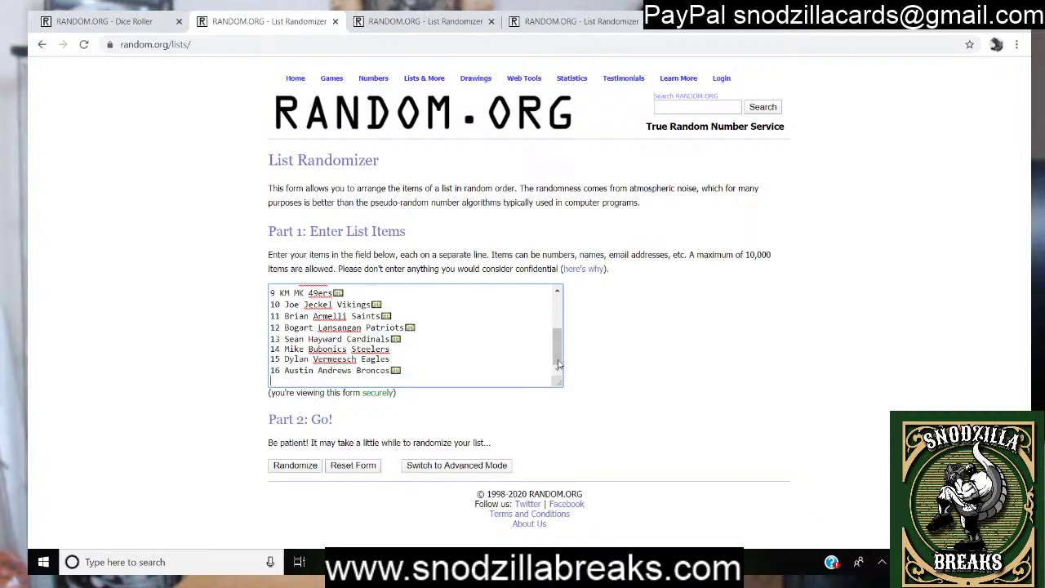
left_click(558, 292)
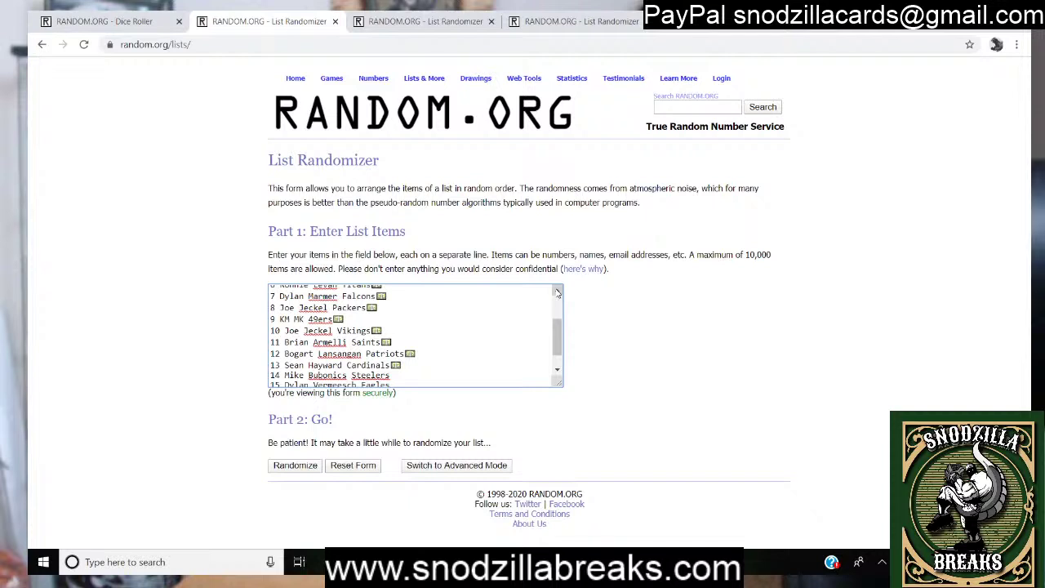
left_click_drag(559, 335, 569, 361)
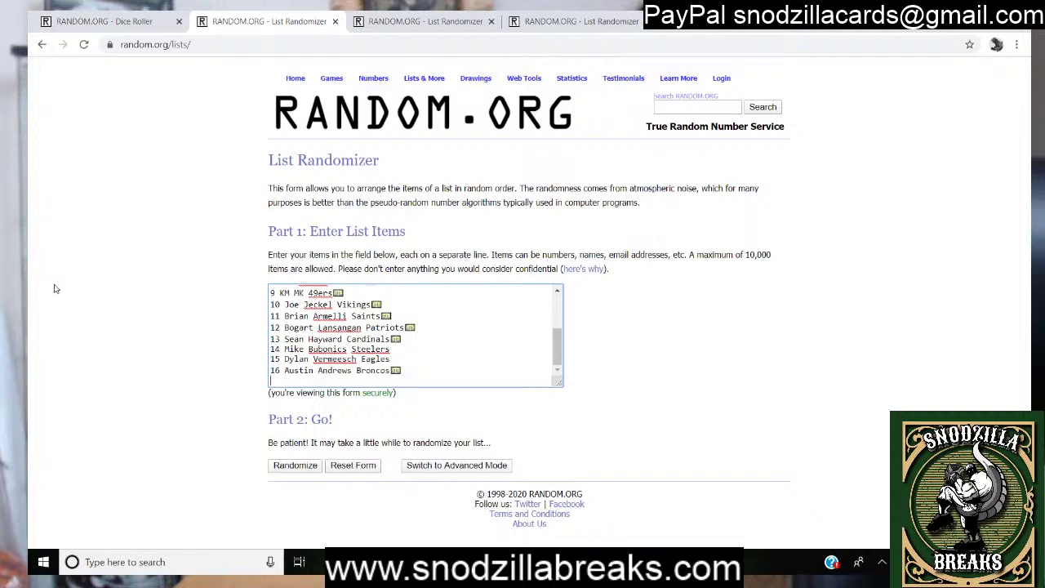
left_click(123, 28)
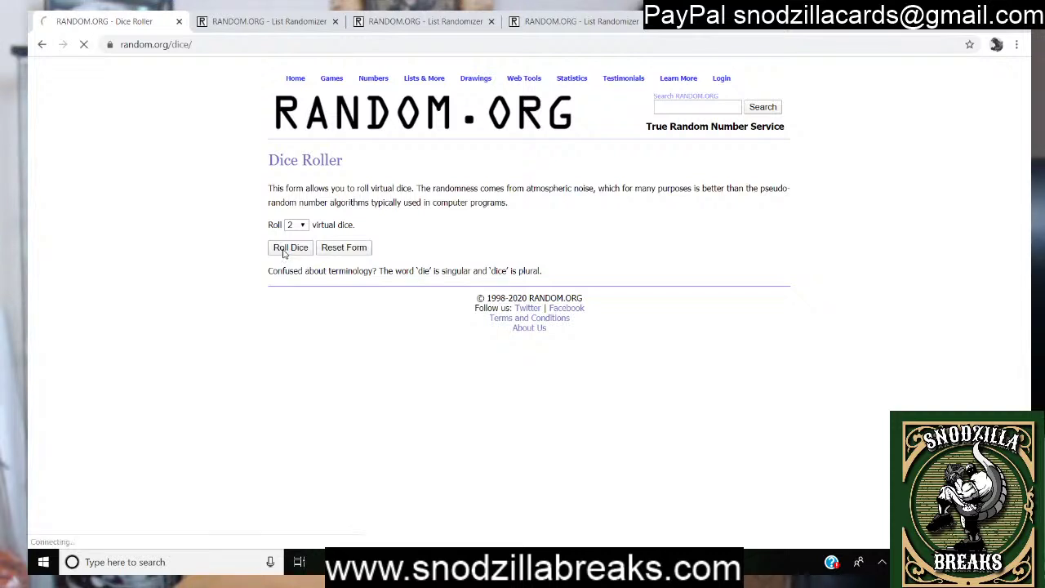
Randomize the participant list eight times and check the number of runs against the dice roll.
left_click(273, 26)
left_click(282, 466)
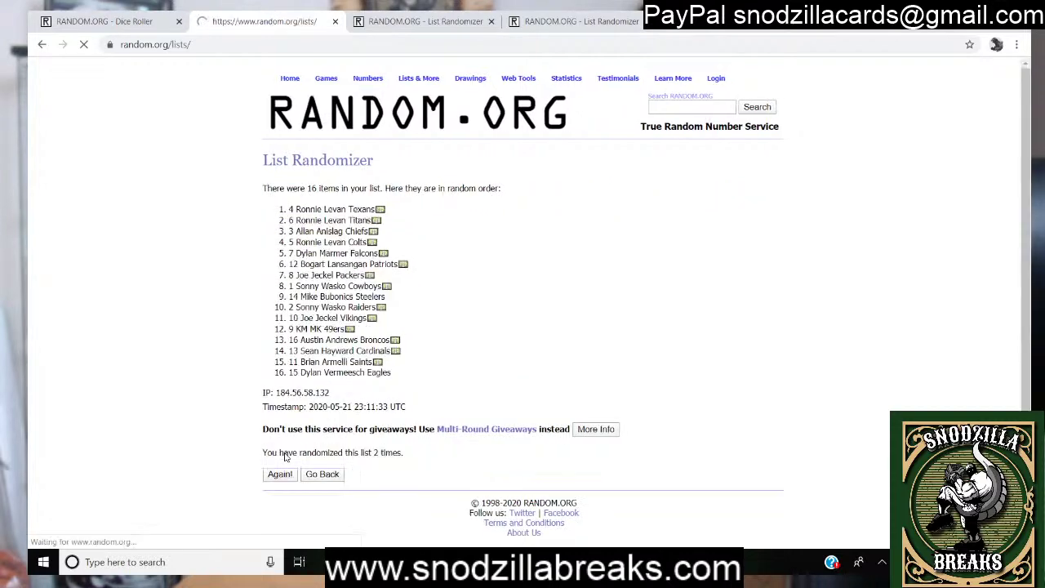
left_click(279, 473)
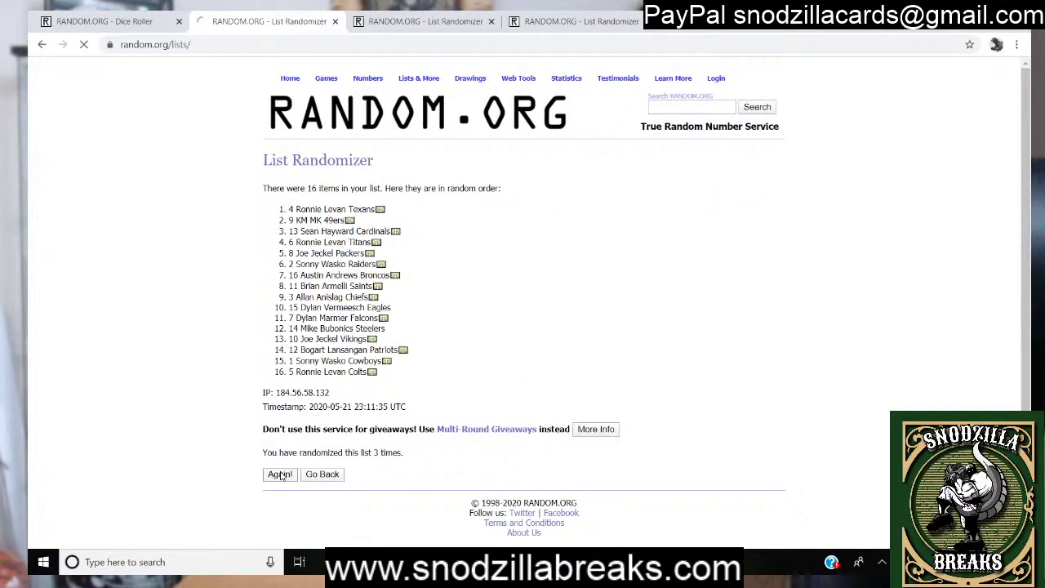
left_click(280, 474)
left_click(279, 474)
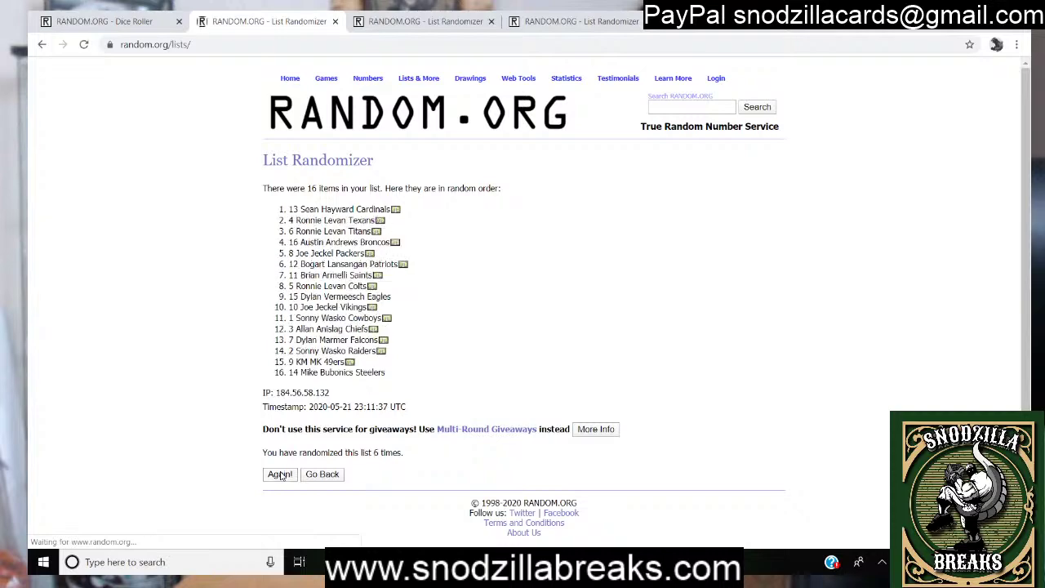
left_click(280, 474)
left_click(279, 474)
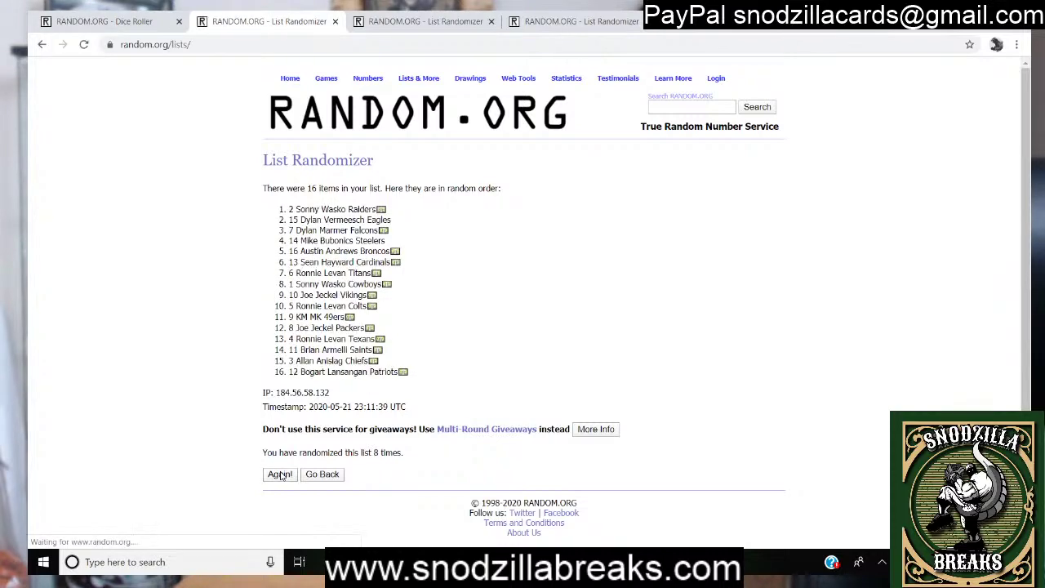
left_click(139, 22)
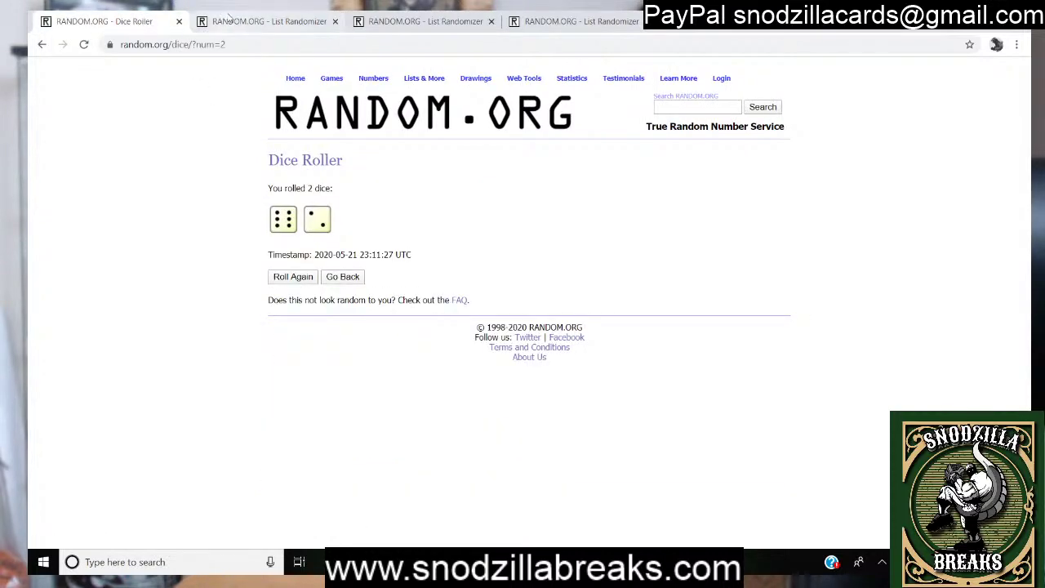
Copy the shuffled participant list, switch to the Excel workbook Helm 5-15, and fill column B of sheet 11 with yellow.
left_click(246, 29)
left_click_drag(285, 200, 433, 373)
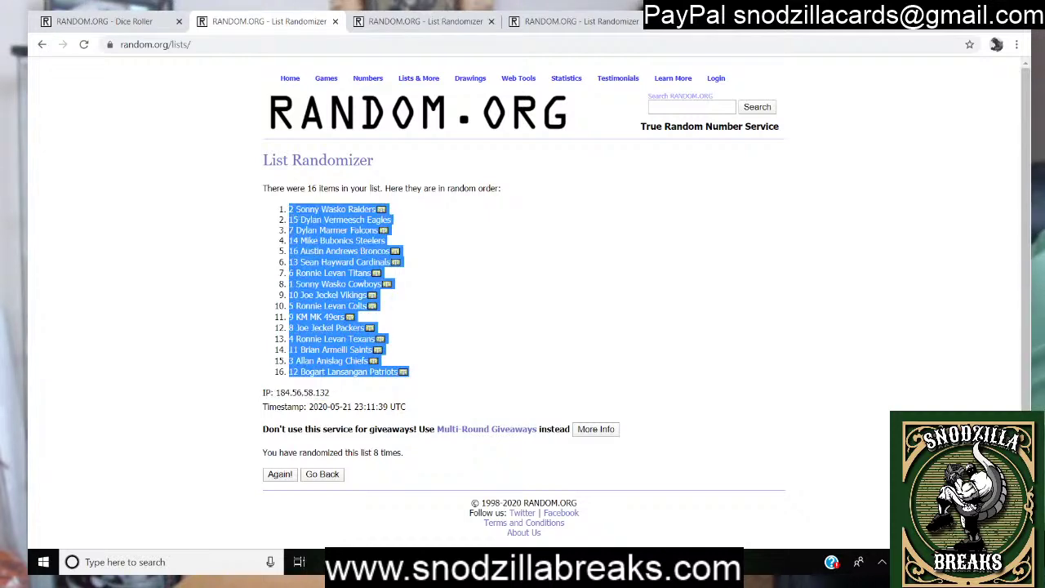
key("alt+Tab")
scroll(313, 304, "up", 1)
scroll(313, 304, "up", 1)
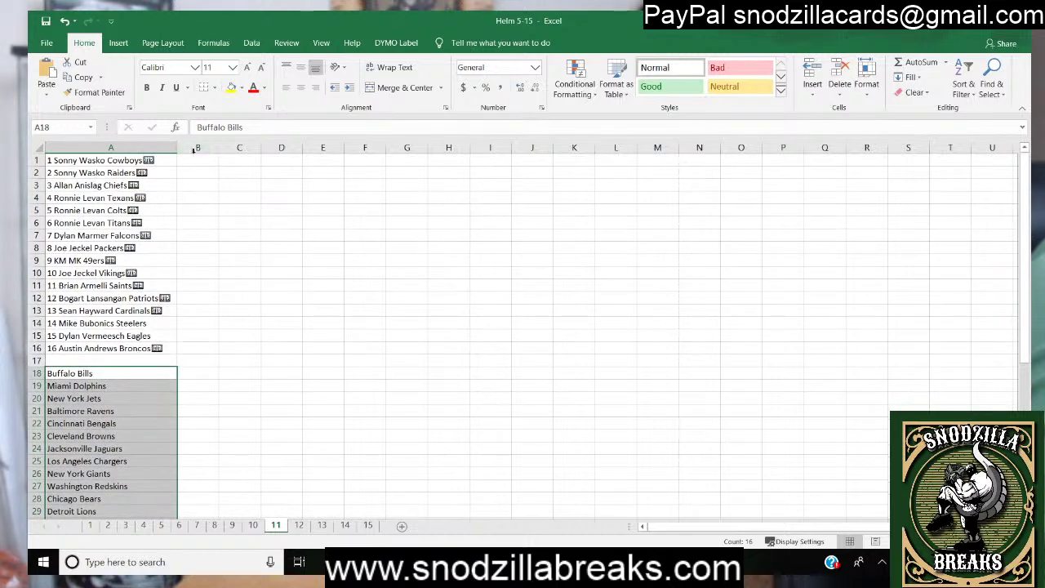
left_click(198, 147)
left_click(231, 88)
Widen column C and paste the shuffled participant list starting at C1, matching the destination formatting.
left_click_drag(260, 147, 372, 147)
right_click(299, 161)
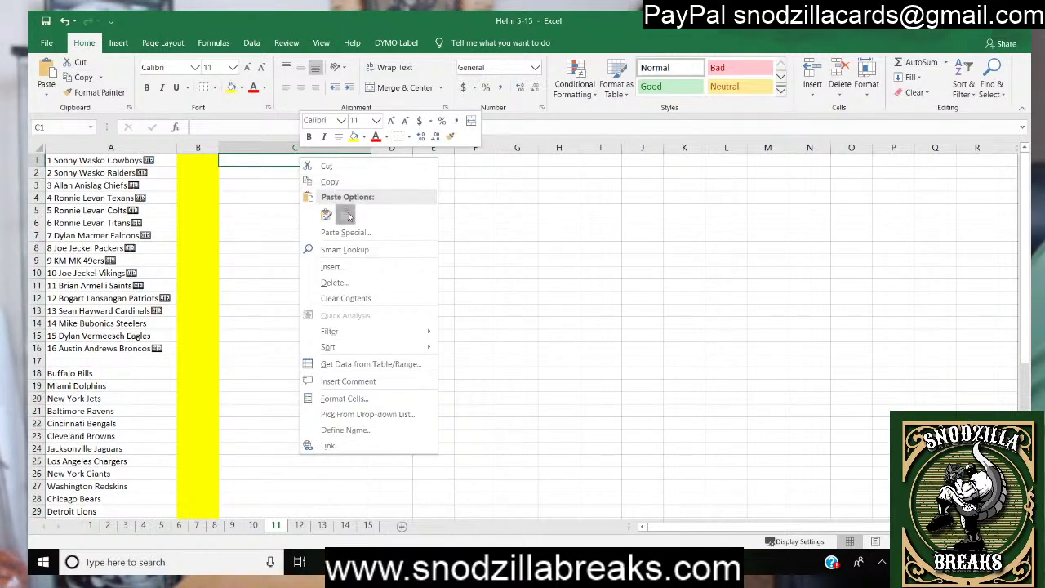
left_click(345, 214)
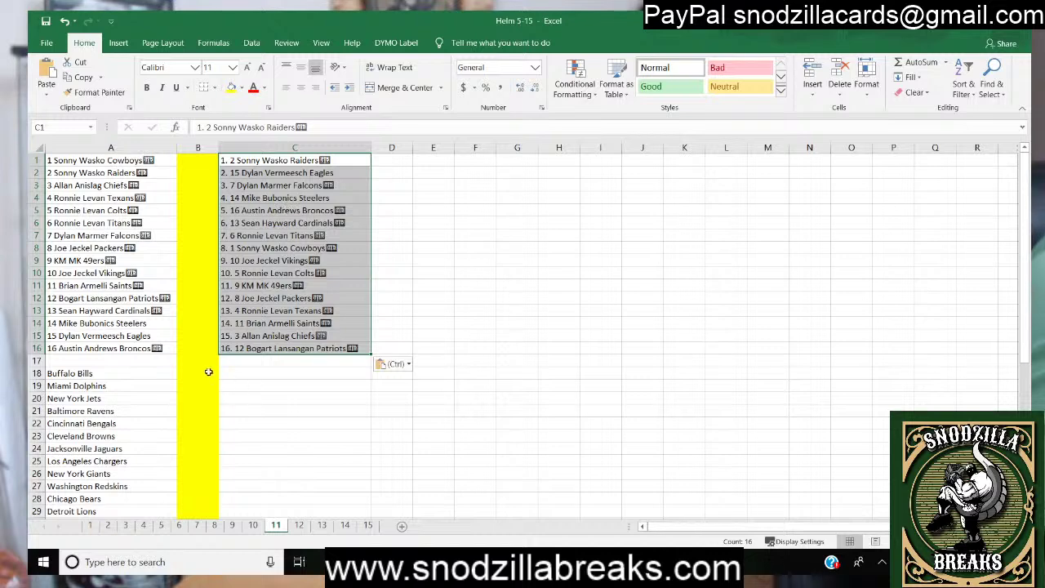
Copy the team names in A18:A33 into the second RANDOM.ORG List Randomizer form in the browser and review the entries.
left_click_drag(85, 374, 110, 498)
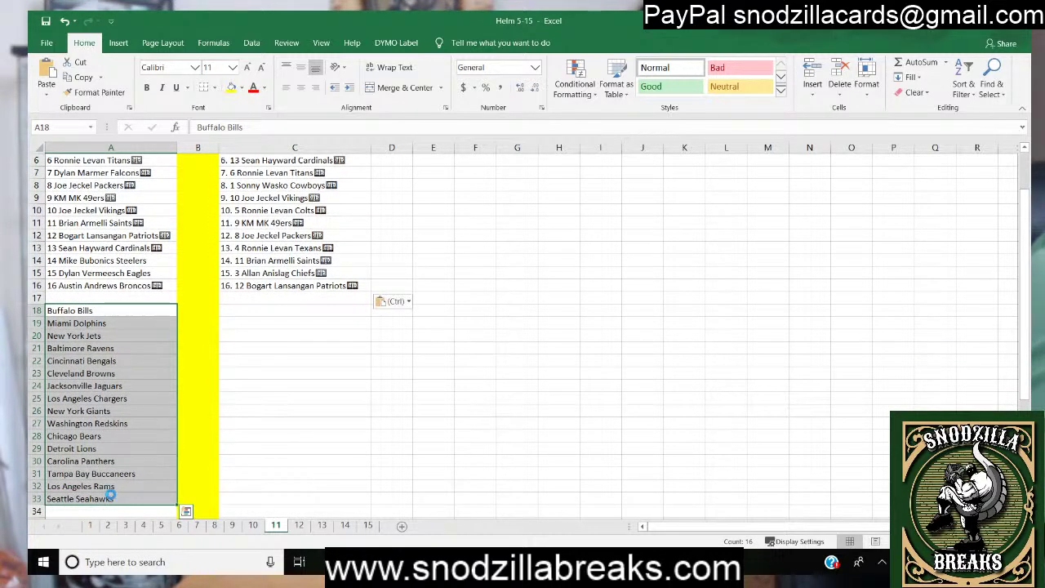
key("ctrl+c")
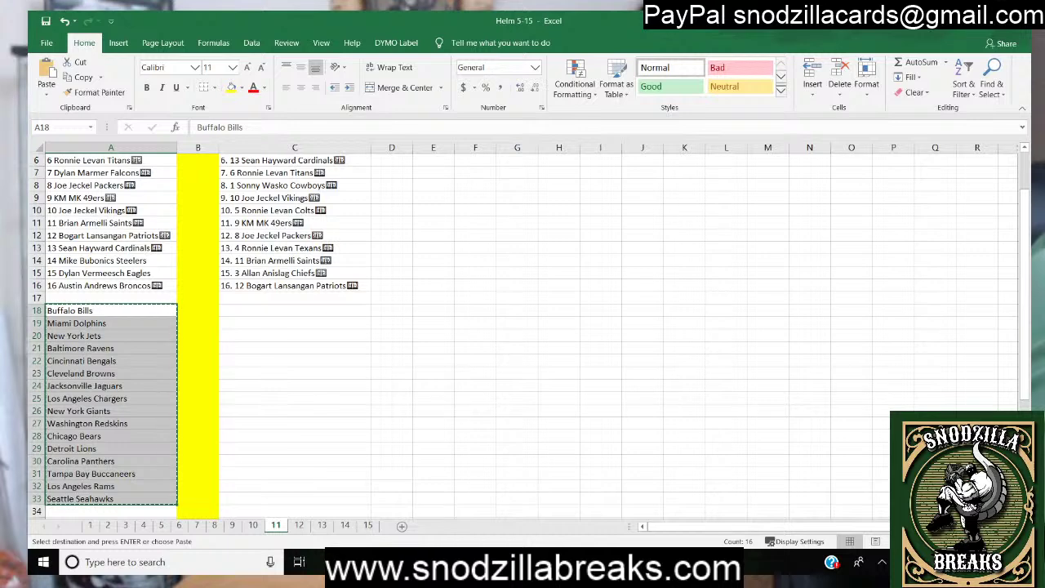
left_click(494, 561)
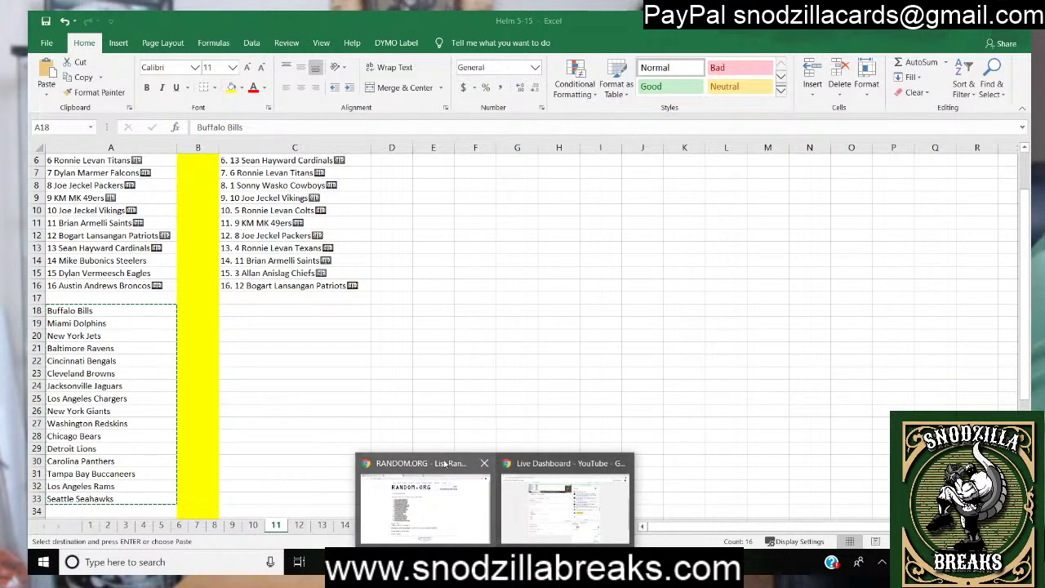
left_click(445, 463)
left_click(400, 22)
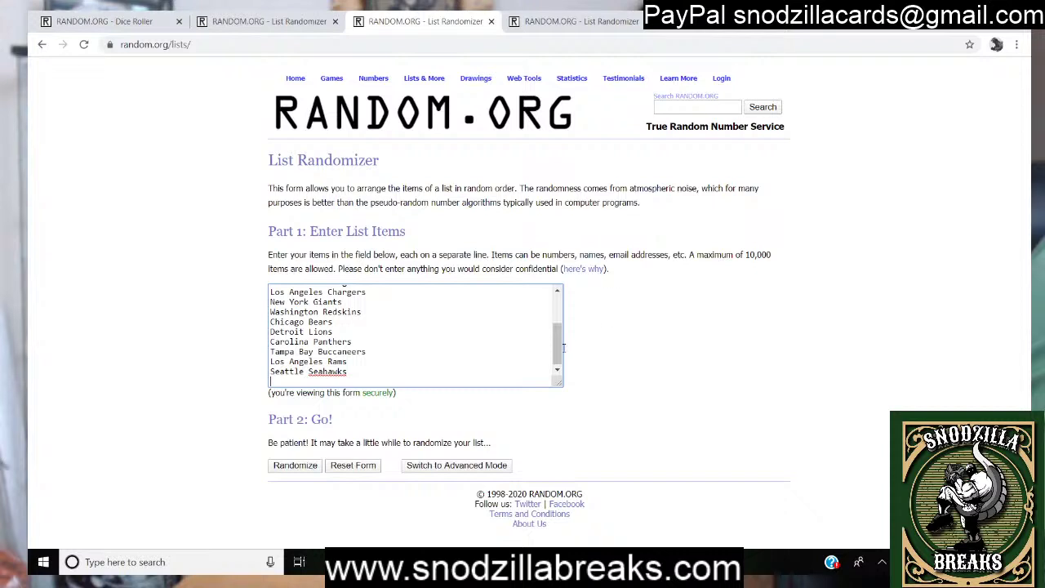
left_click_drag(563, 347, 574, 319)
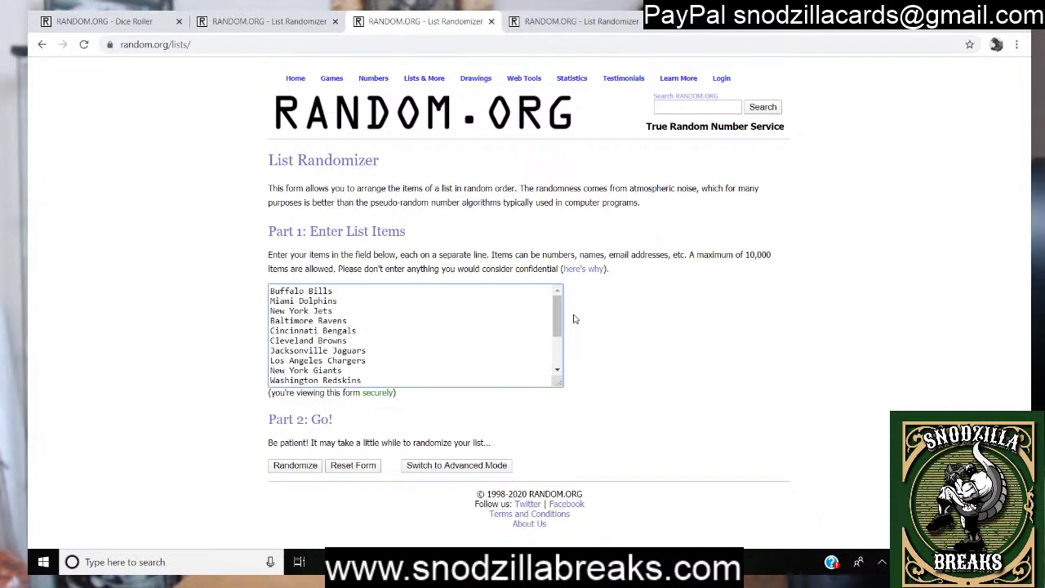
left_click(559, 372)
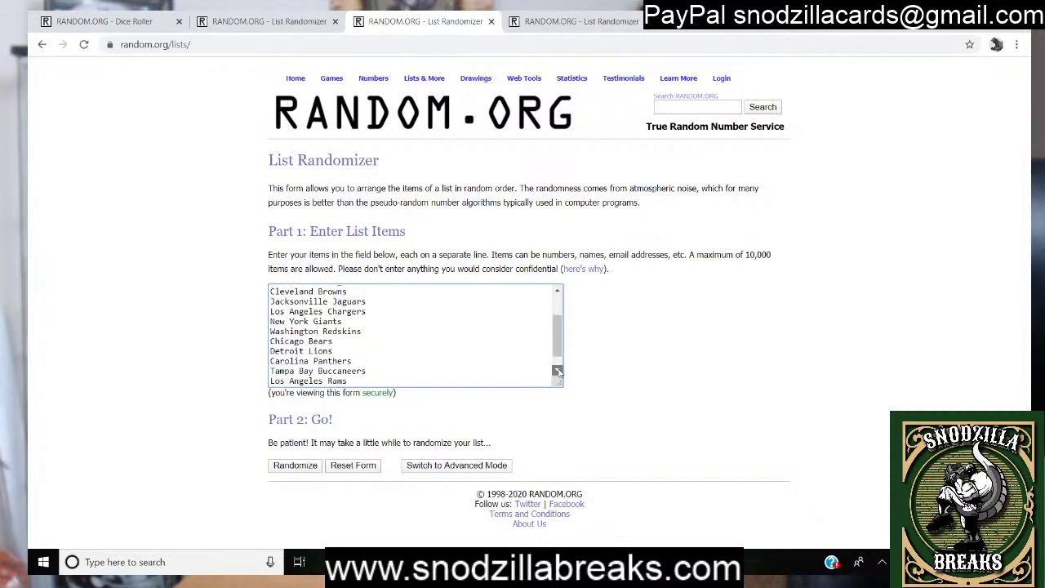
left_click(559, 373)
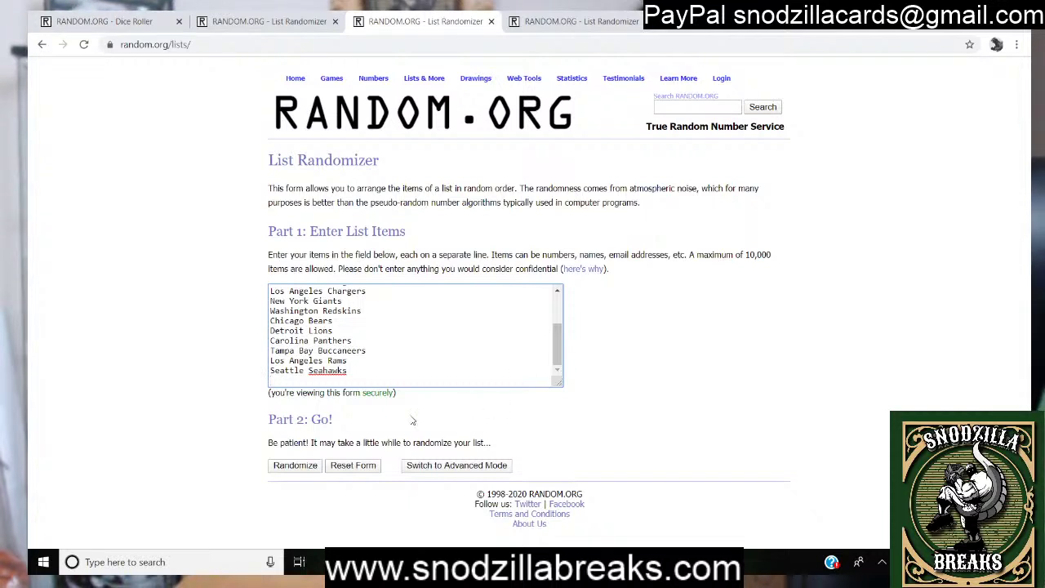
Randomize the team list eight times.
left_click(295, 465)
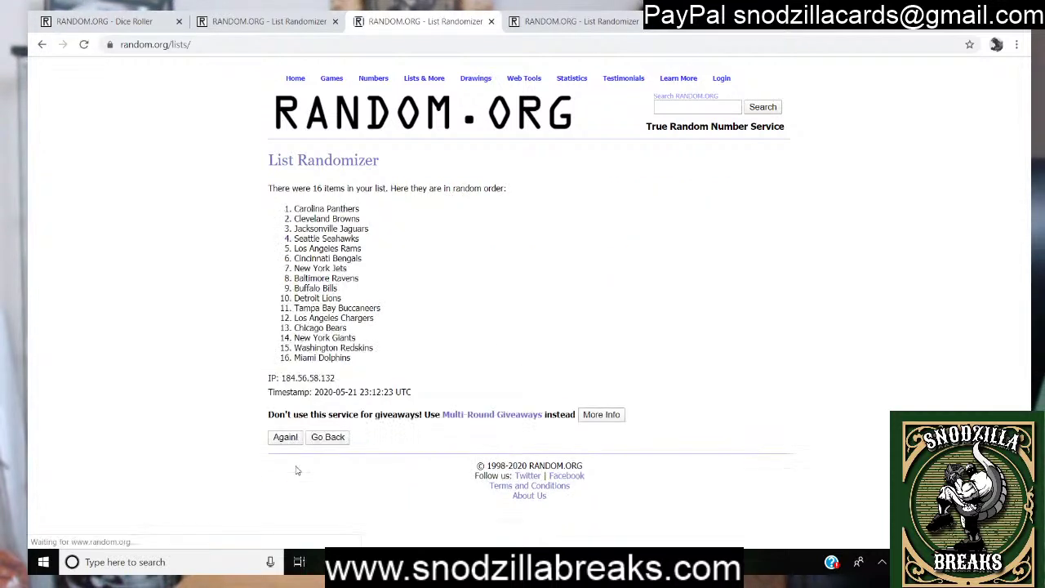
left_click(284, 437)
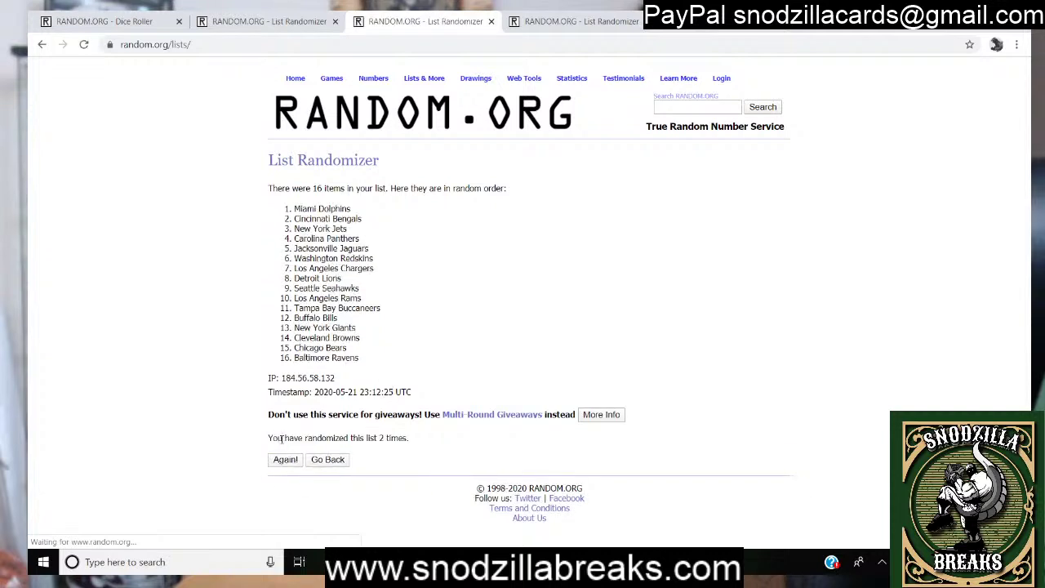
left_click(285, 460)
left_click(286, 460)
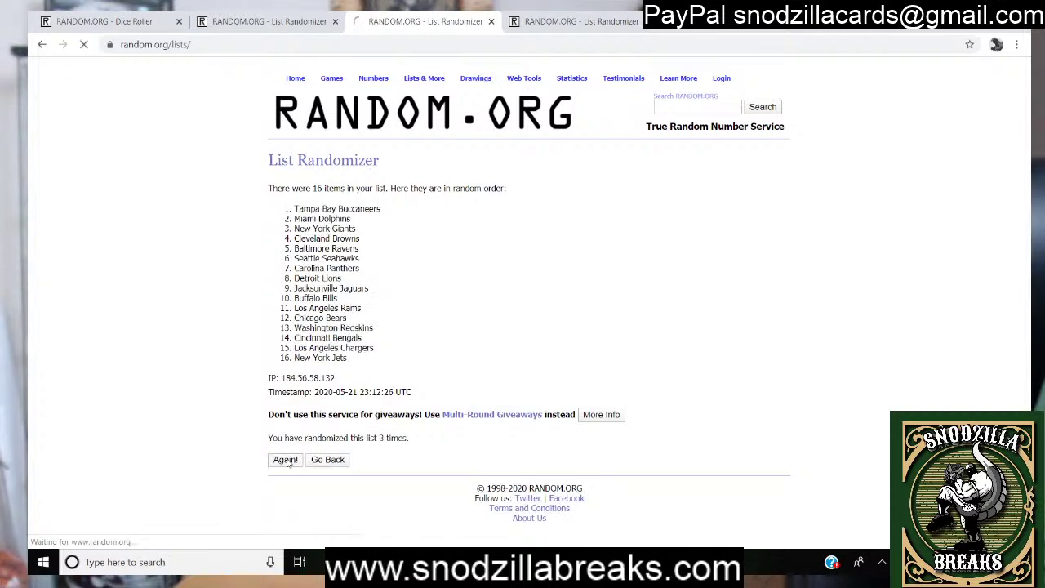
left_click(286, 461)
left_click(286, 460)
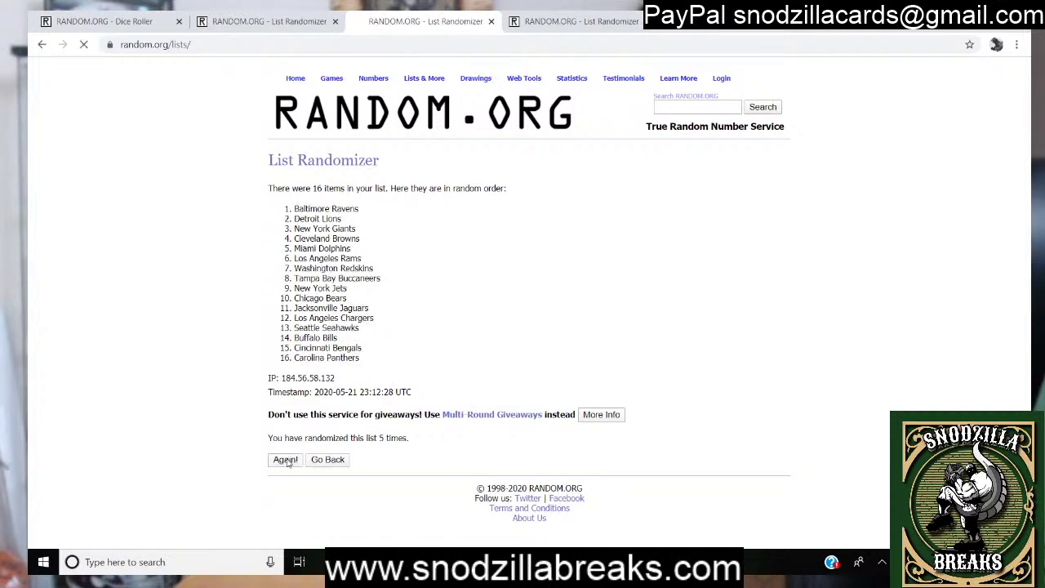
left_click(286, 461)
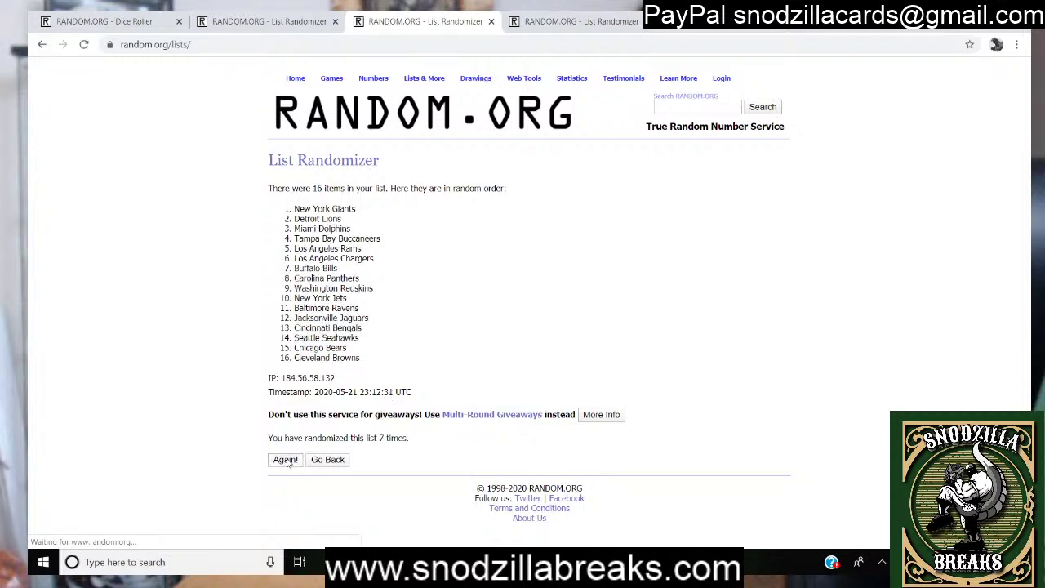
left_click(286, 460)
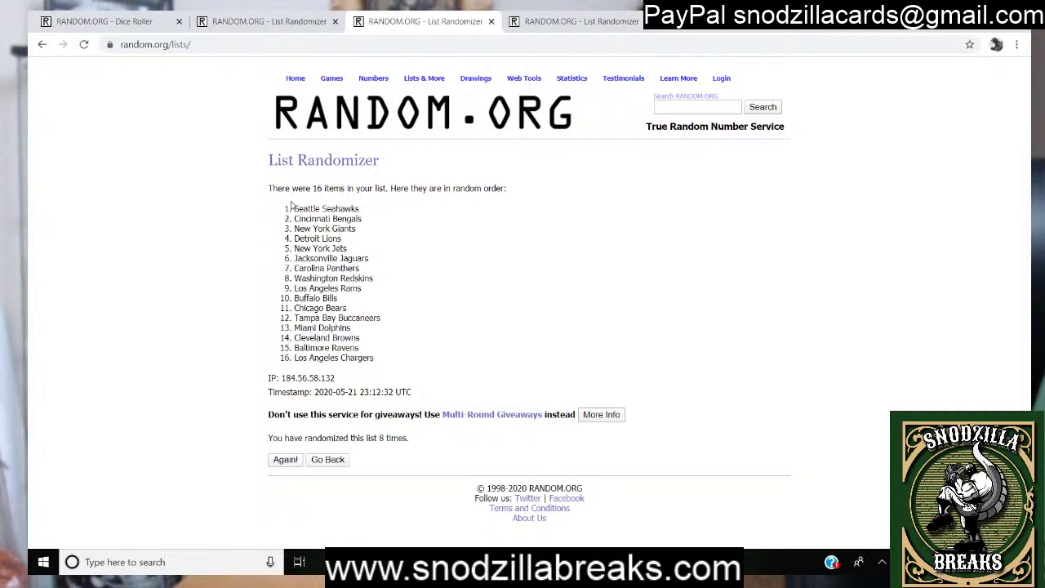
Copy the shuffled team list into a widened column D of the Excel sheet, starting at D1 and matching the destination formatting.
left_click_drag(291, 204, 395, 359)
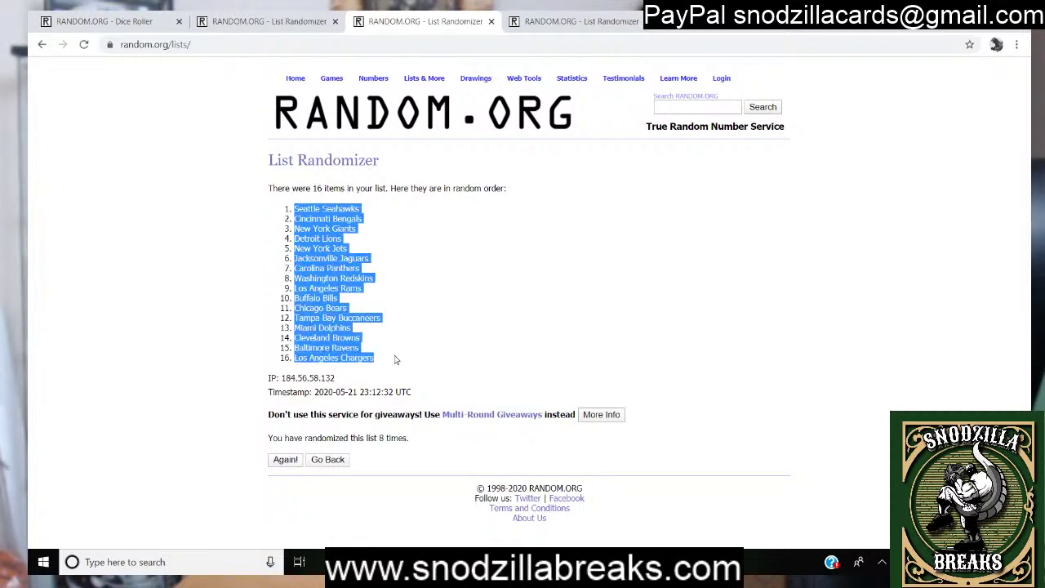
key("alt+Tab")
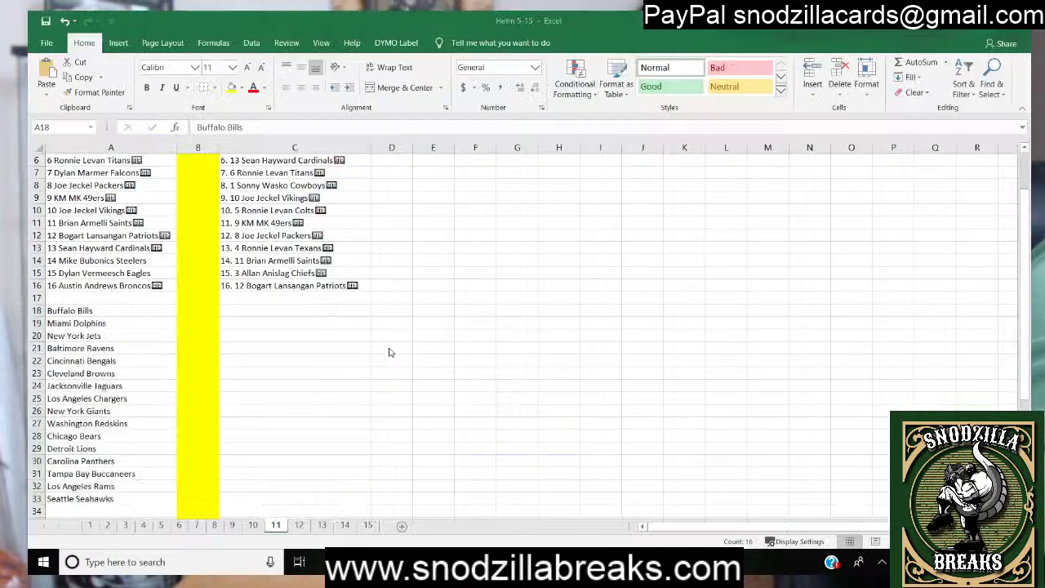
scroll(522, 209, "up", 2)
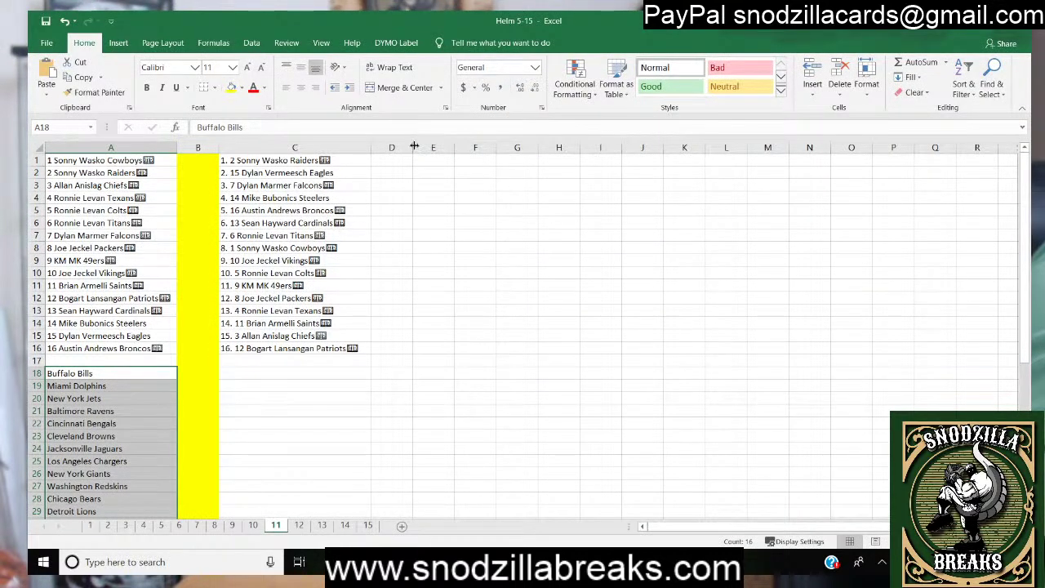
left_click_drag(414, 146, 487, 147)
right_click(430, 162)
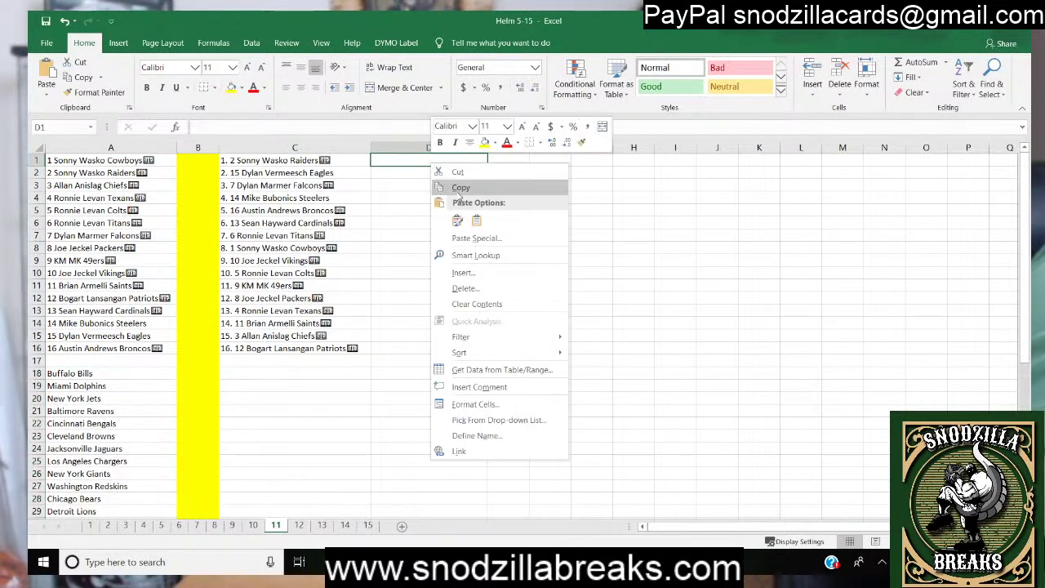
left_click(479, 221)
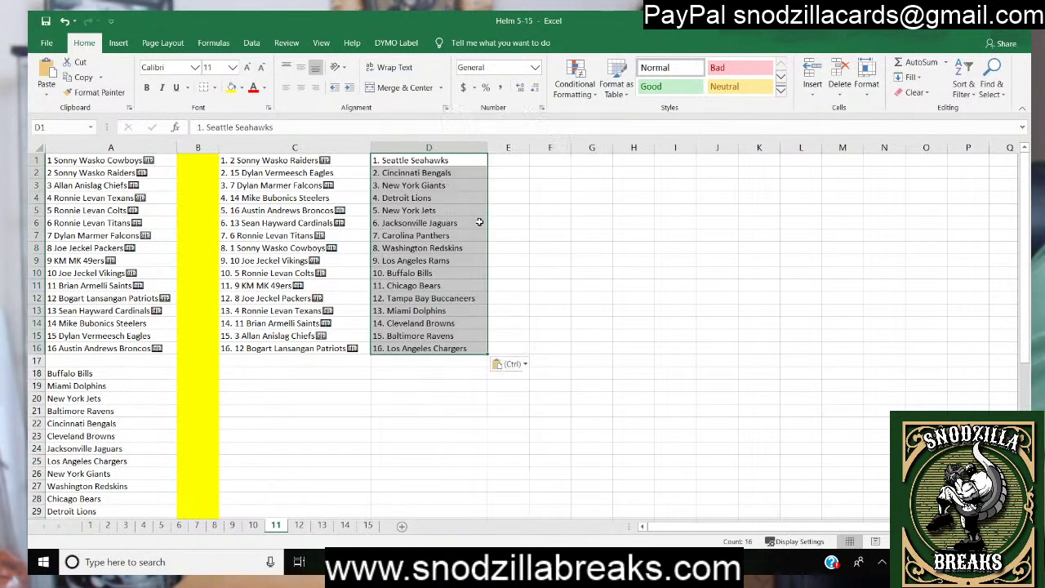
Review the participant and team pairings on sheet 11 row by row, from D1 down to D16.
left_click(347, 160)
left_click(457, 161)
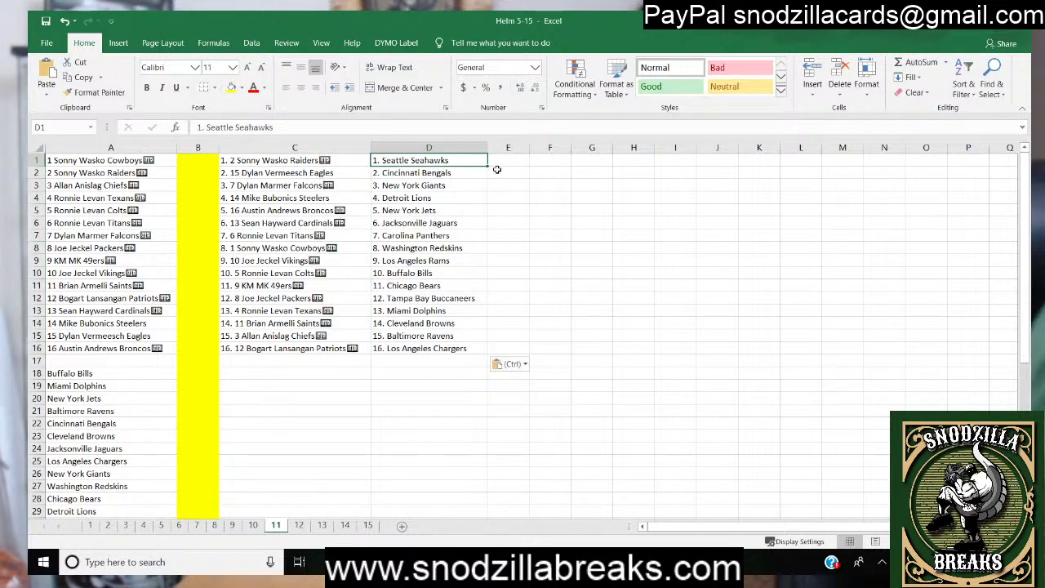
key("Down")
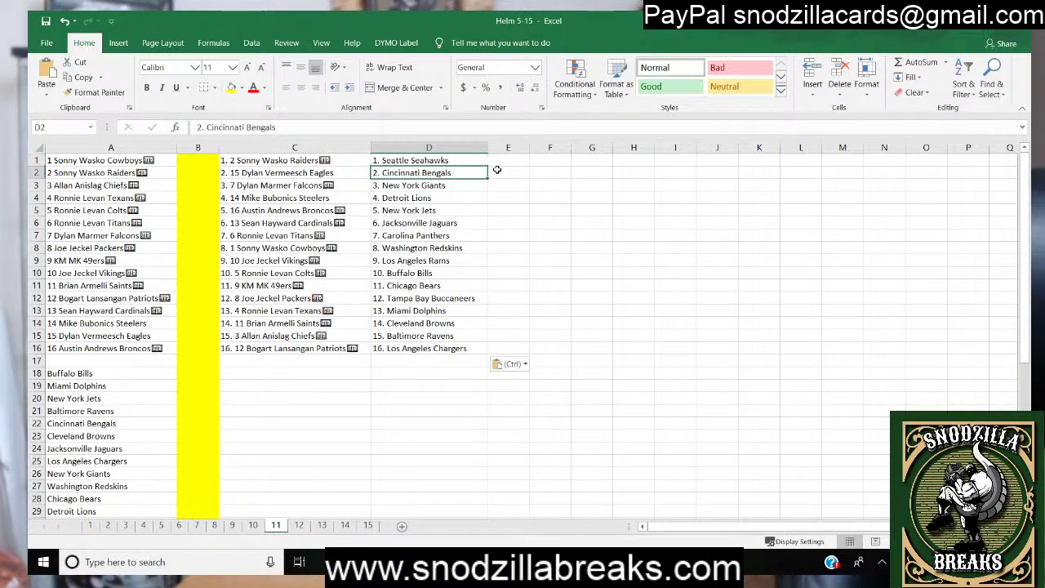
key("Down")
key("Down")
key("Down")
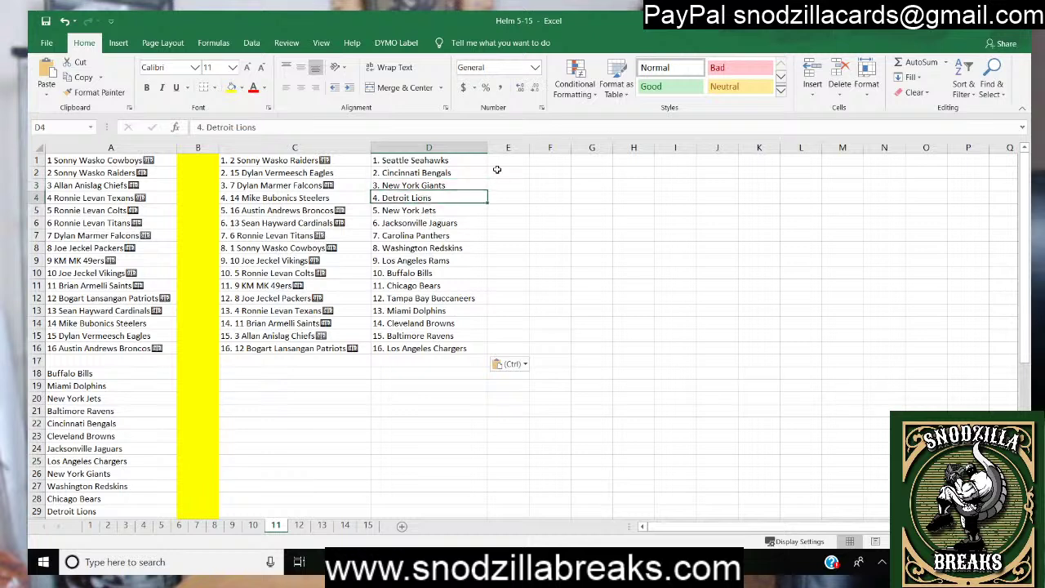
key("Down")
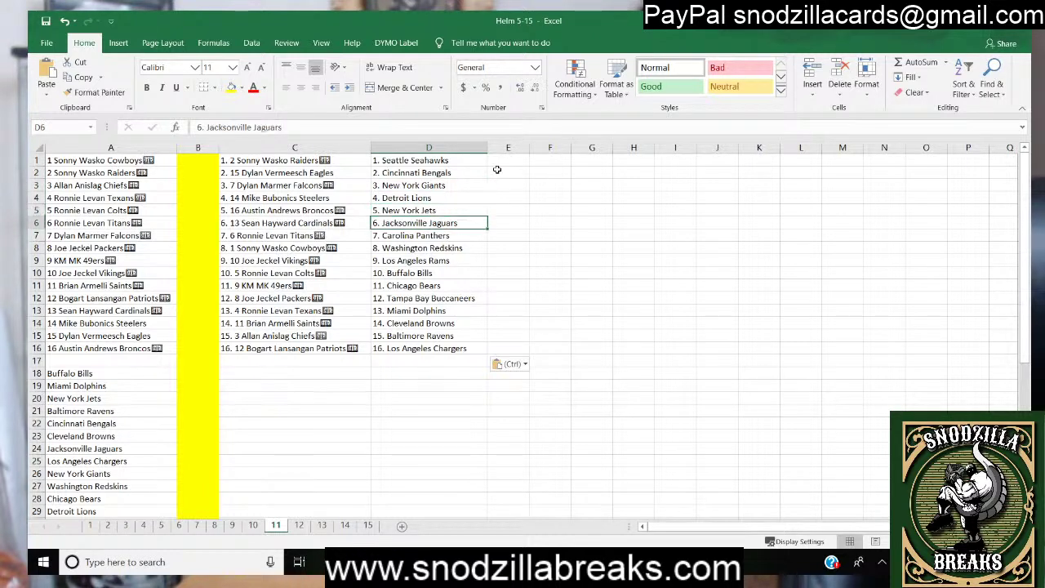
key("Down")
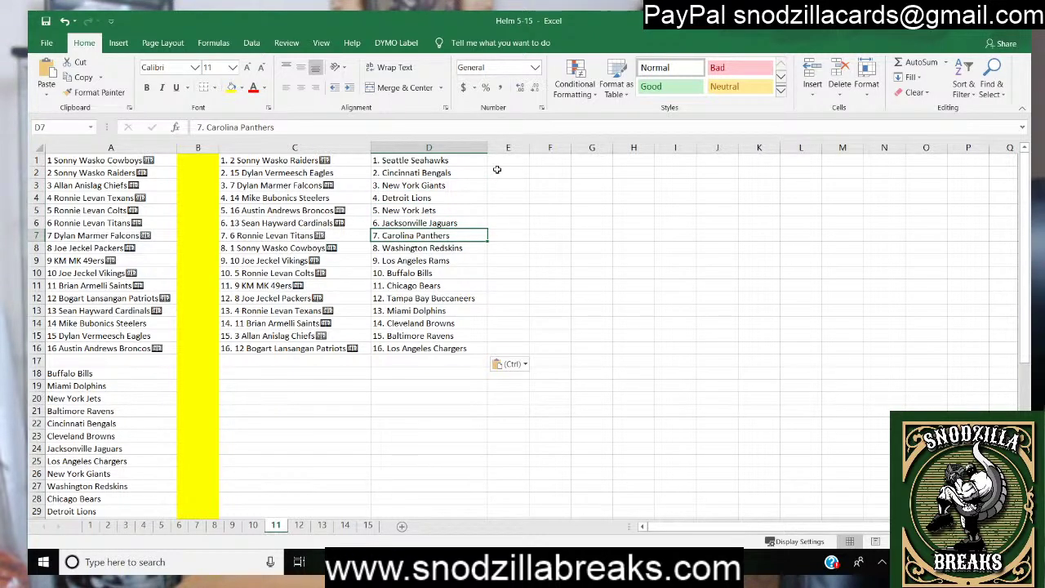
key("Down")
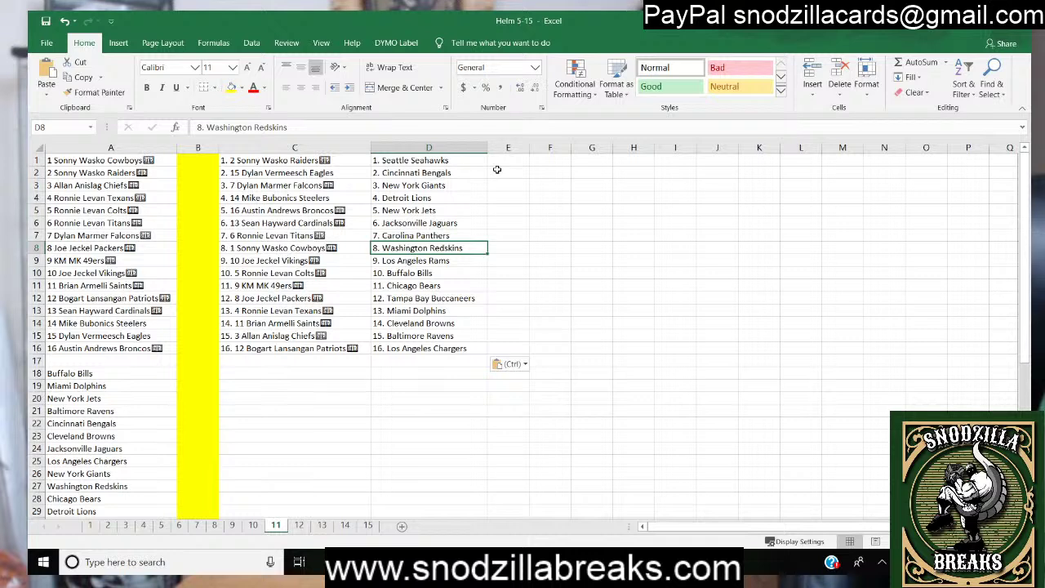
key("Down")
key("Down")
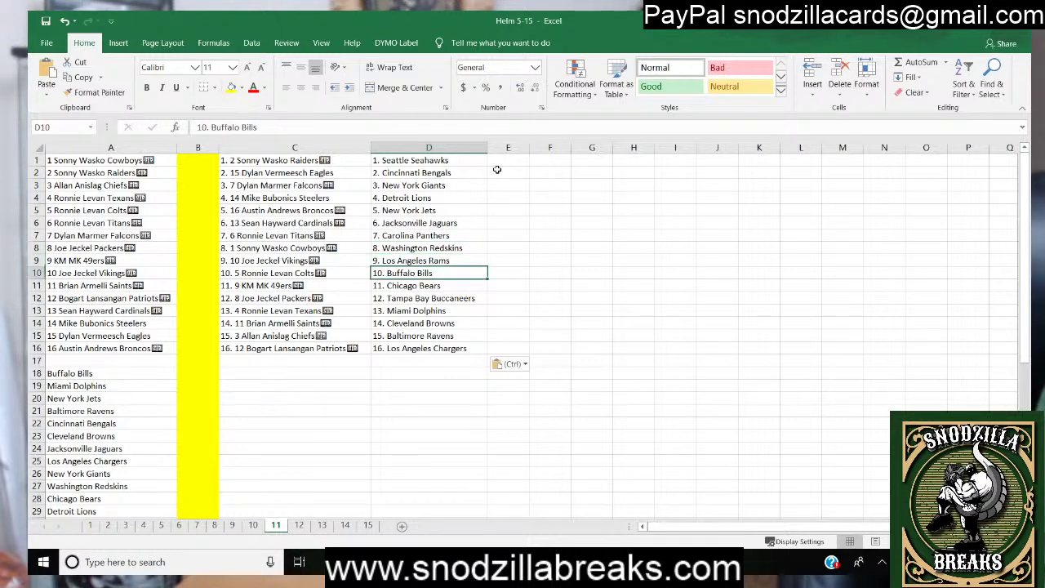
key("Down")
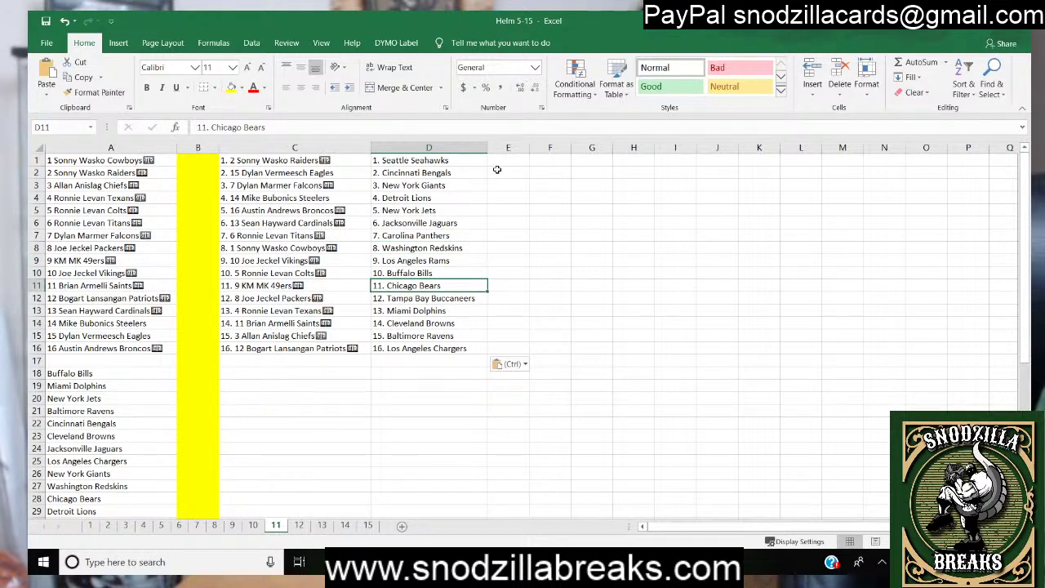
key("Down")
key("Down")
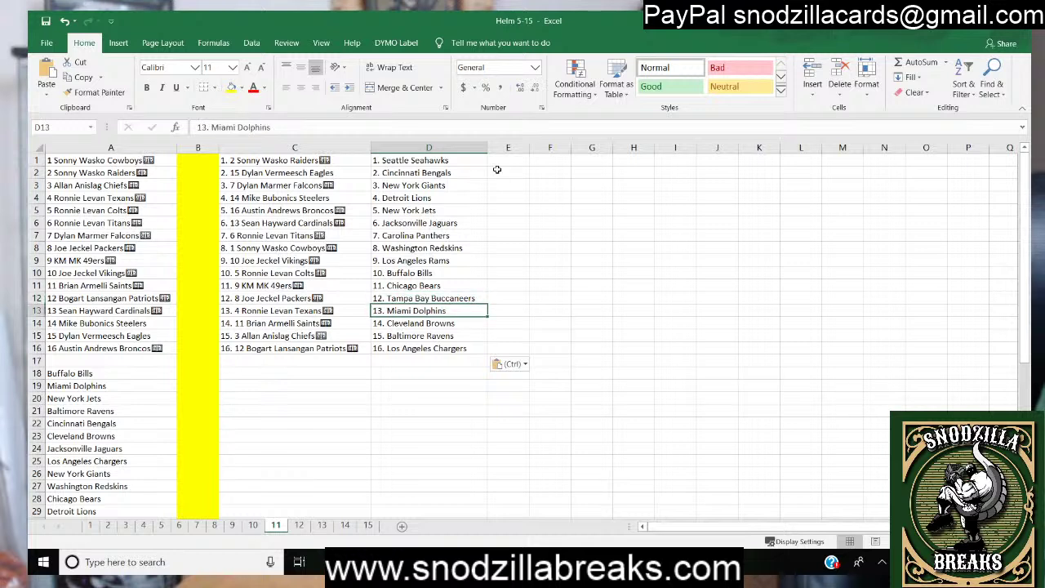
key("Down")
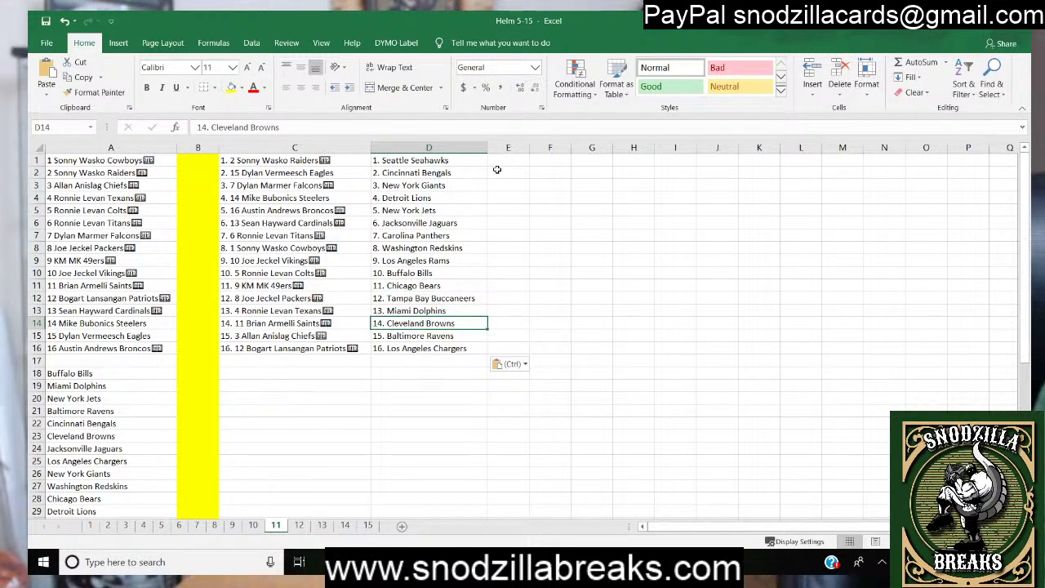
key("Down")
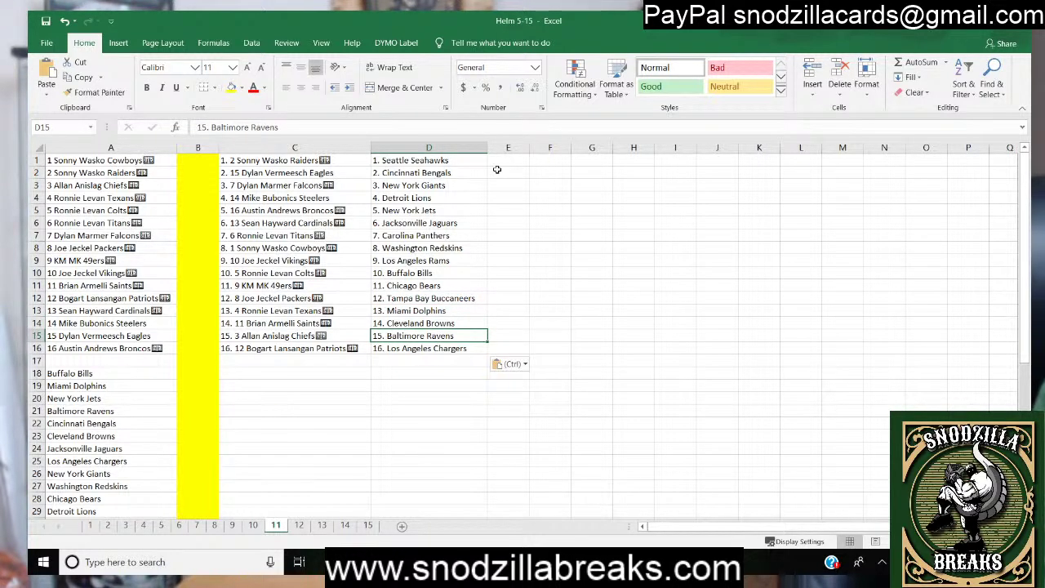
key("Down")
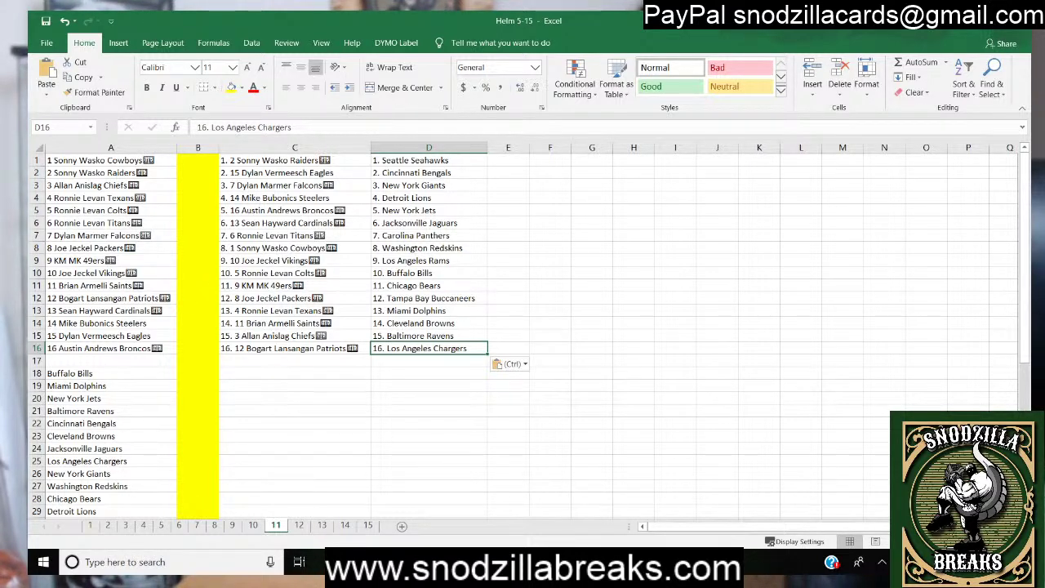
Switch to the browser and randomize the ten-number list in the third RANDOM.ORG List Randomizer eight times.
mouse_move(496, 561)
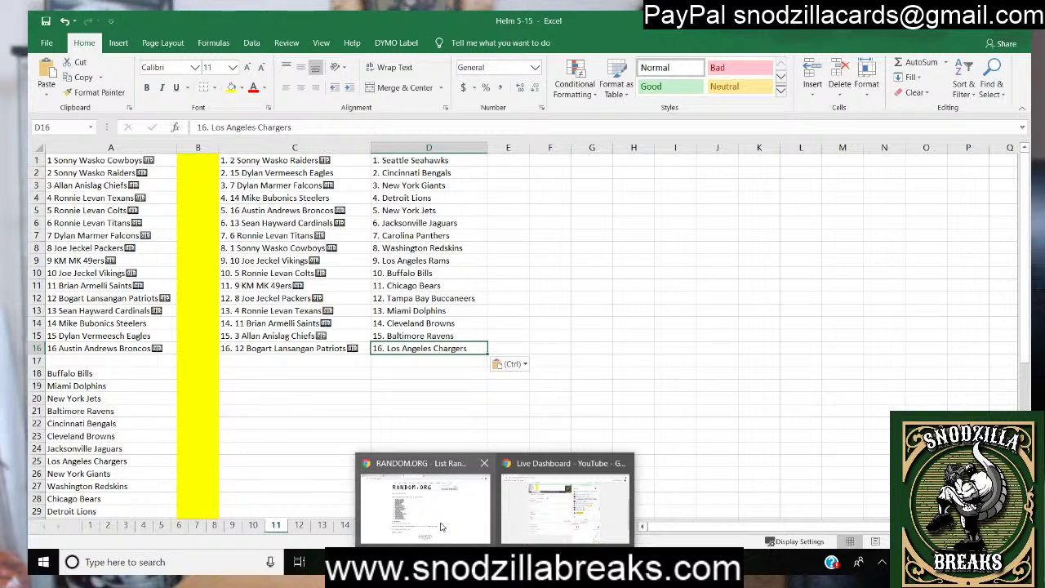
left_click(420, 498)
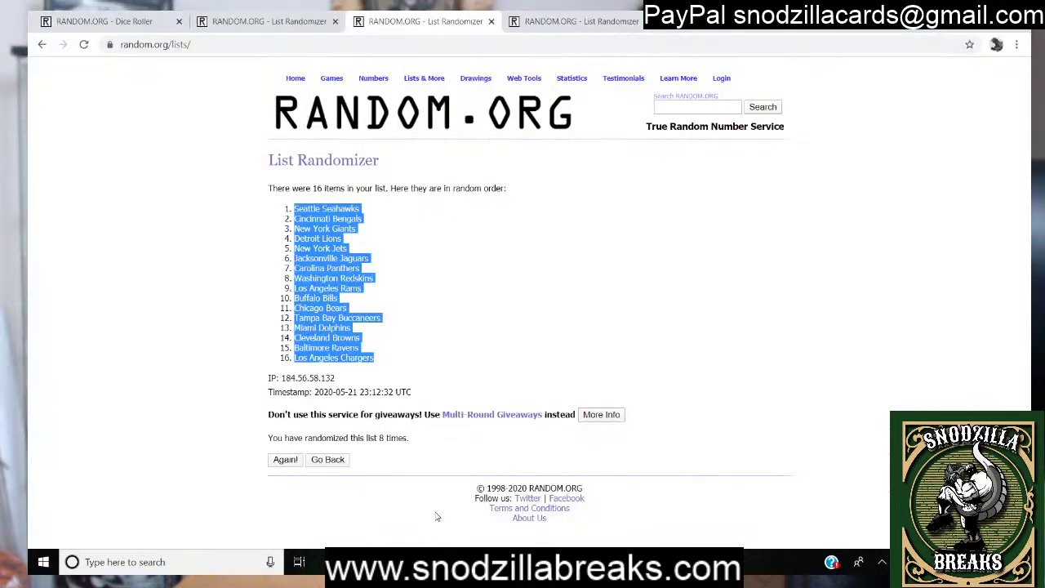
left_click(565, 24)
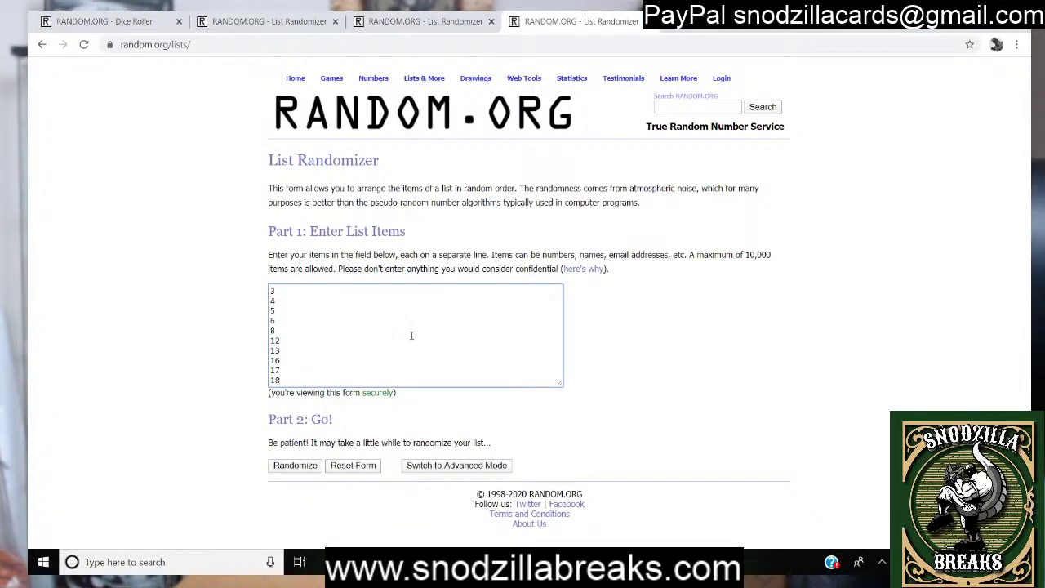
left_click(284, 470)
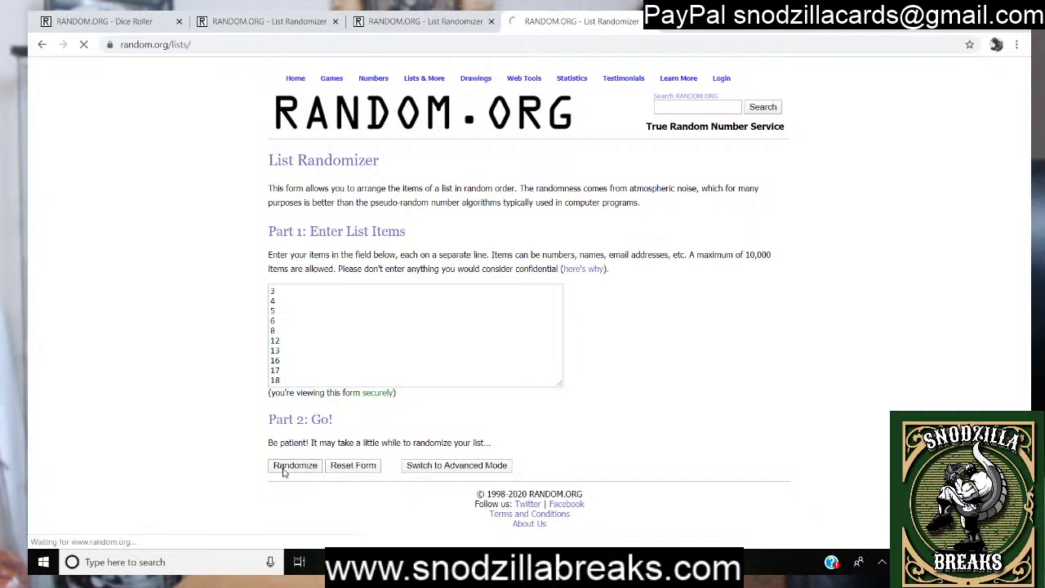
left_click(280, 380)
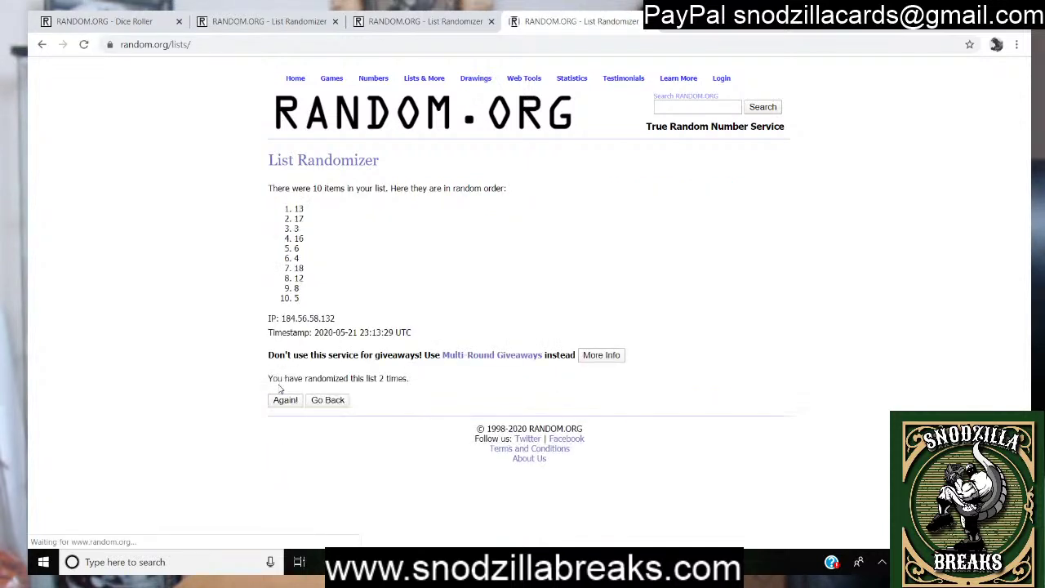
left_click(281, 400)
left_click(281, 400)
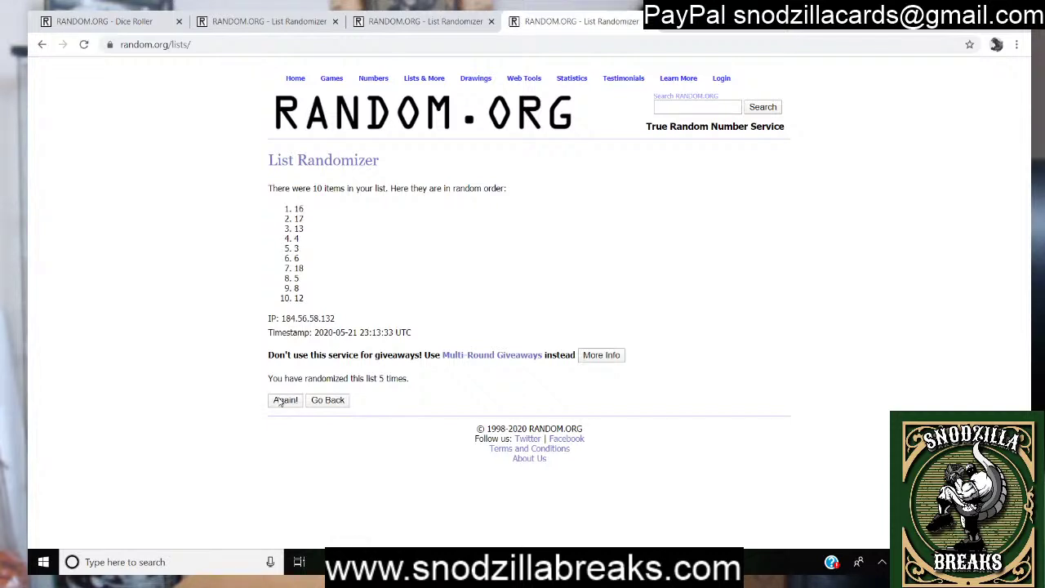
left_click(280, 400)
left_click(280, 400)
left_click(280, 400)
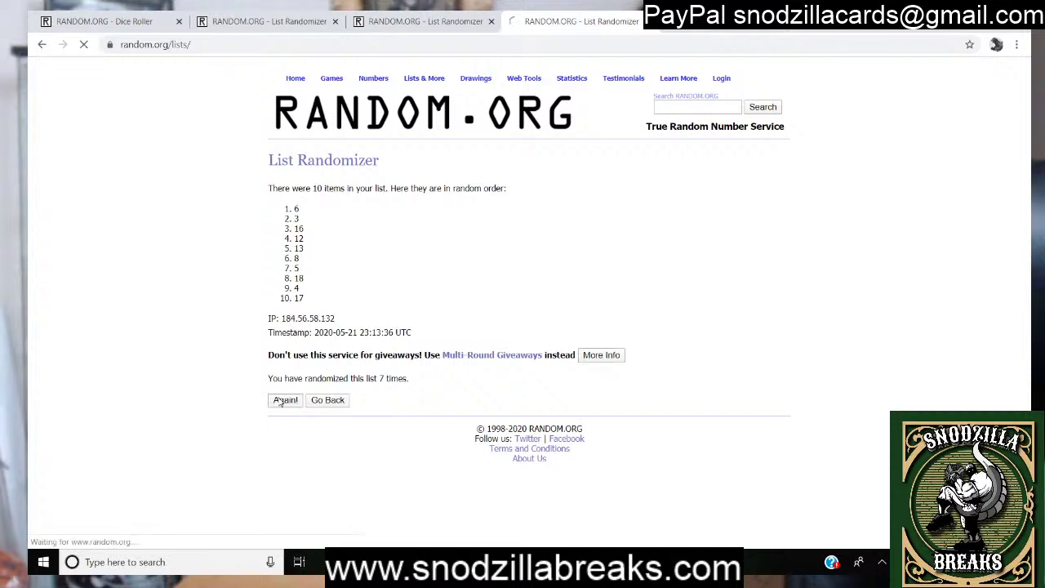
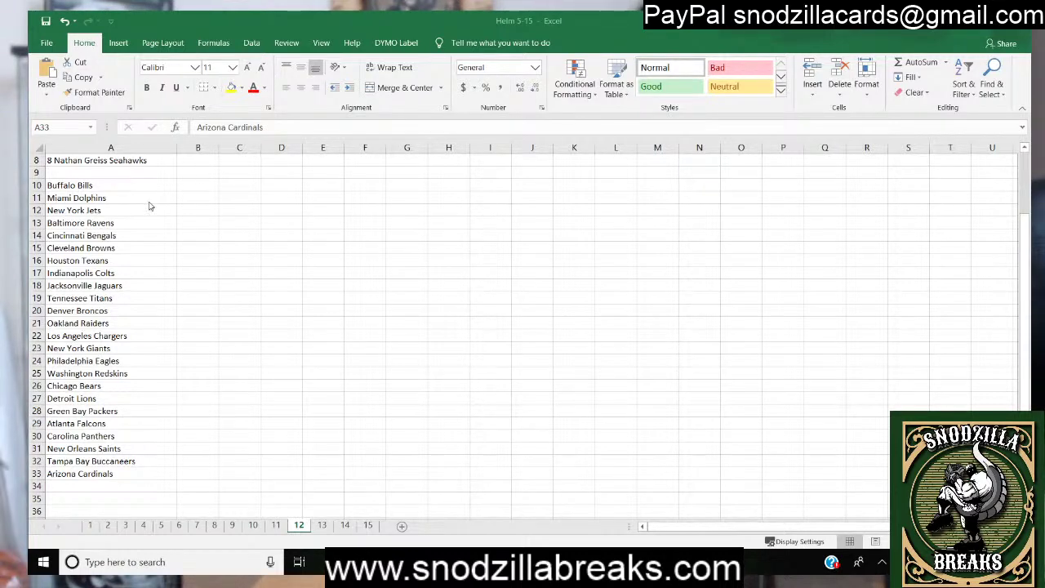
Copy the participant entries in A1:A8 of sheet 12 into a fresh form in the first RANDOM.ORG List Randomizer.
scroll(156, 247, "up", 3)
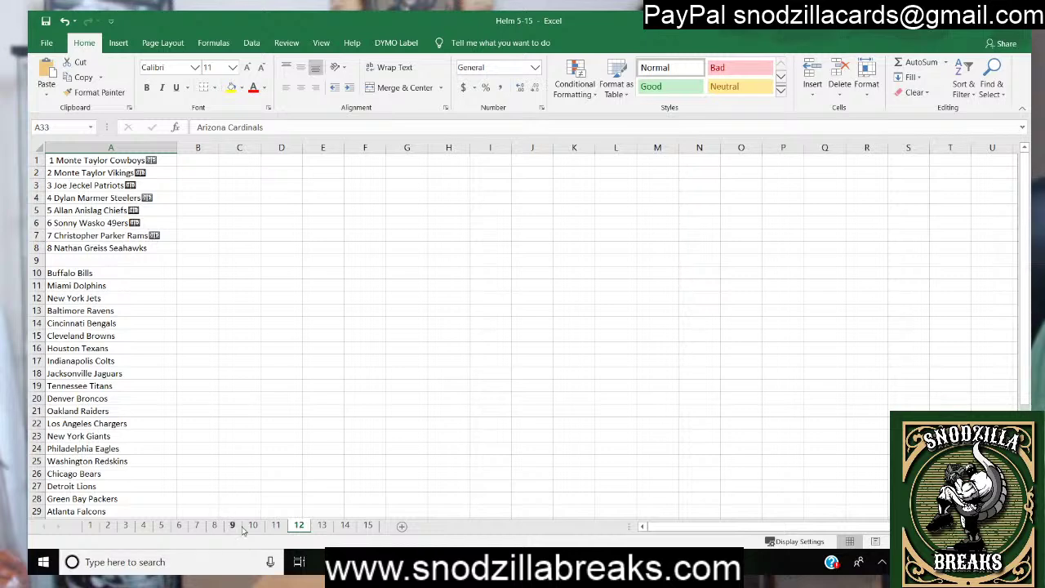
left_click(277, 527)
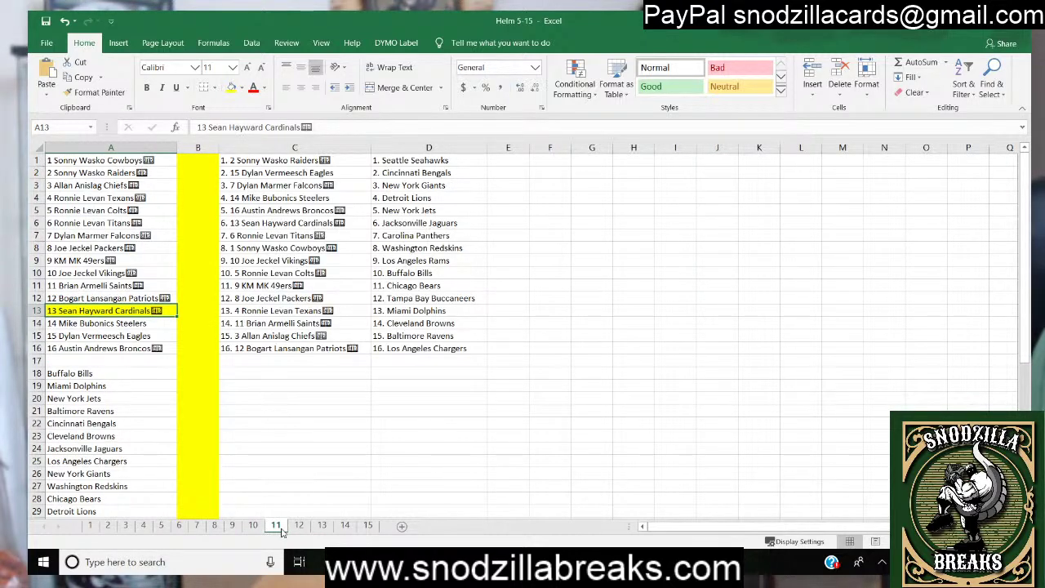
left_click(299, 526)
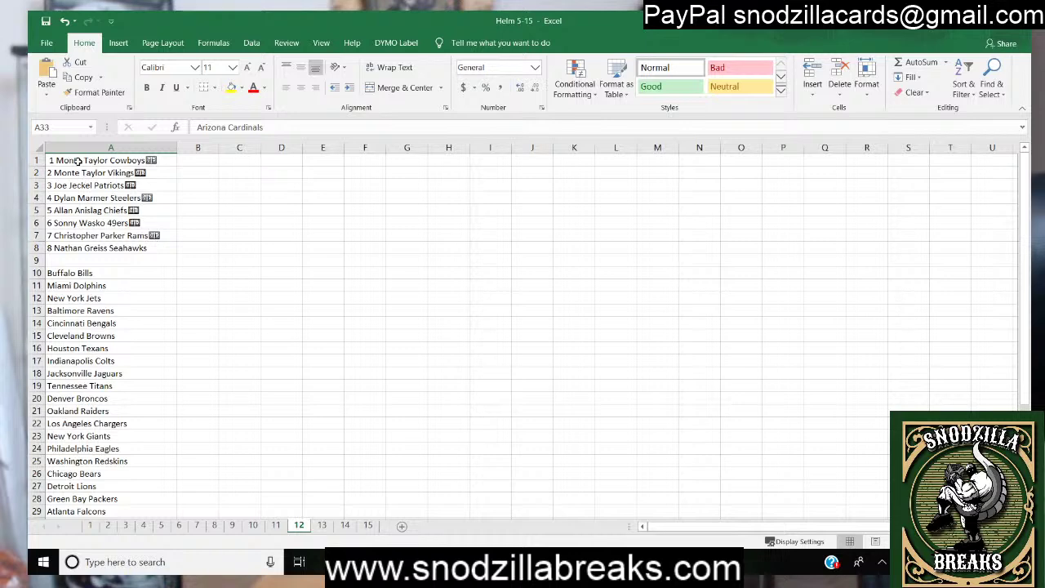
left_click_drag(78, 161, 124, 248)
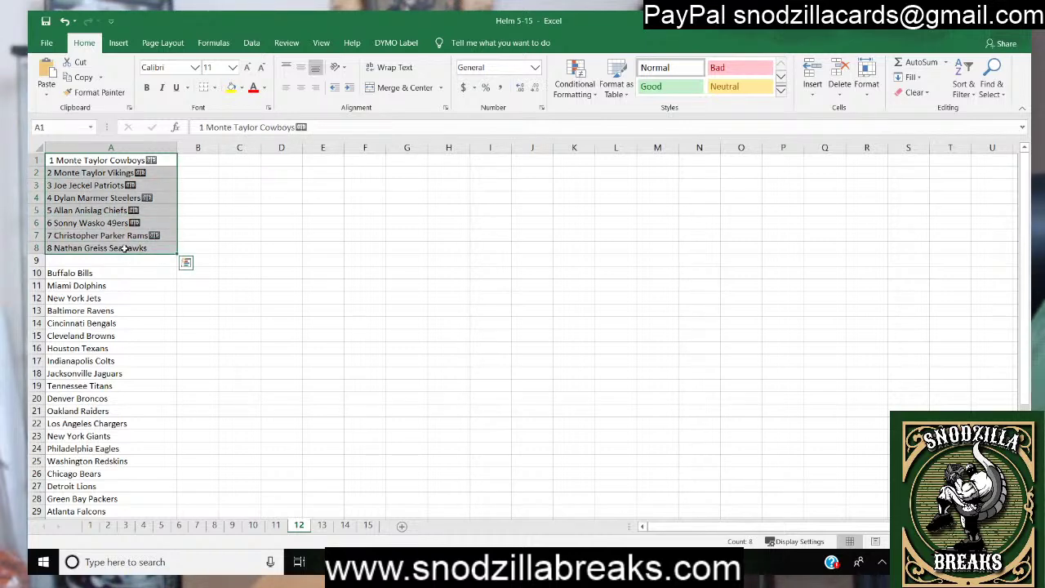
key("ctrl+c")
key("alt+Tab")
key("Tab")
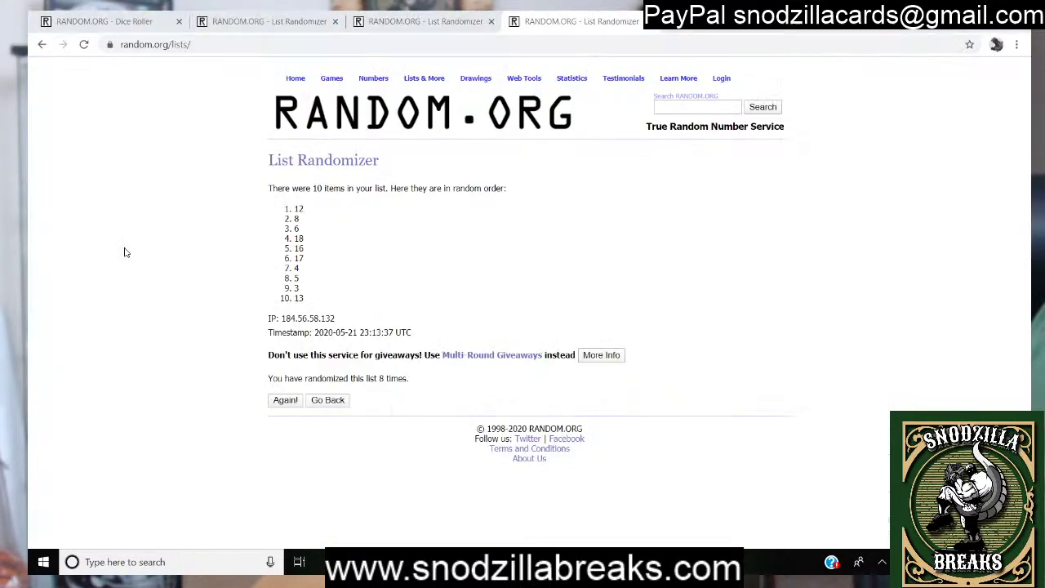
left_click(261, 21)
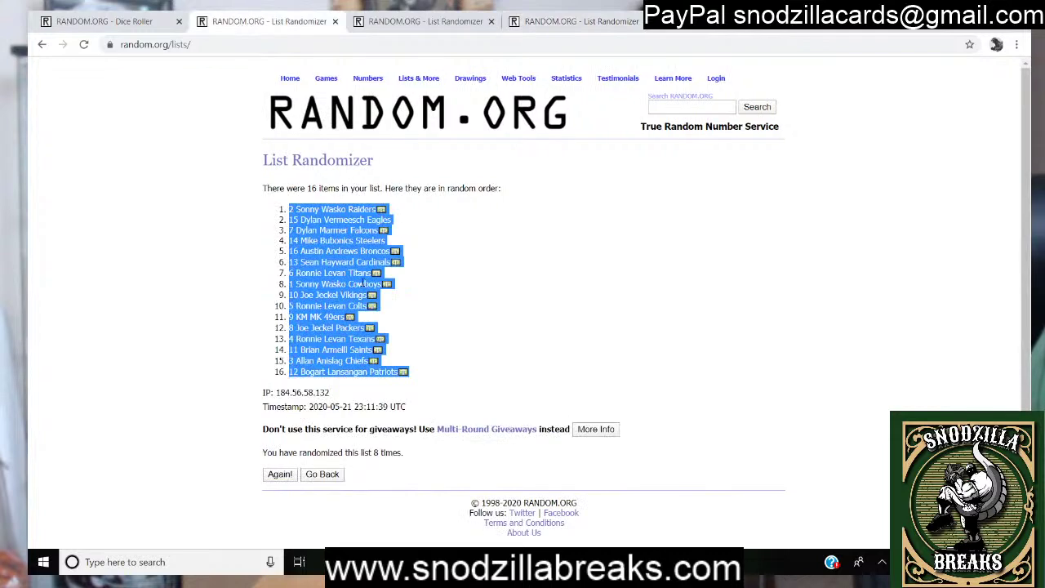
left_click(432, 91)
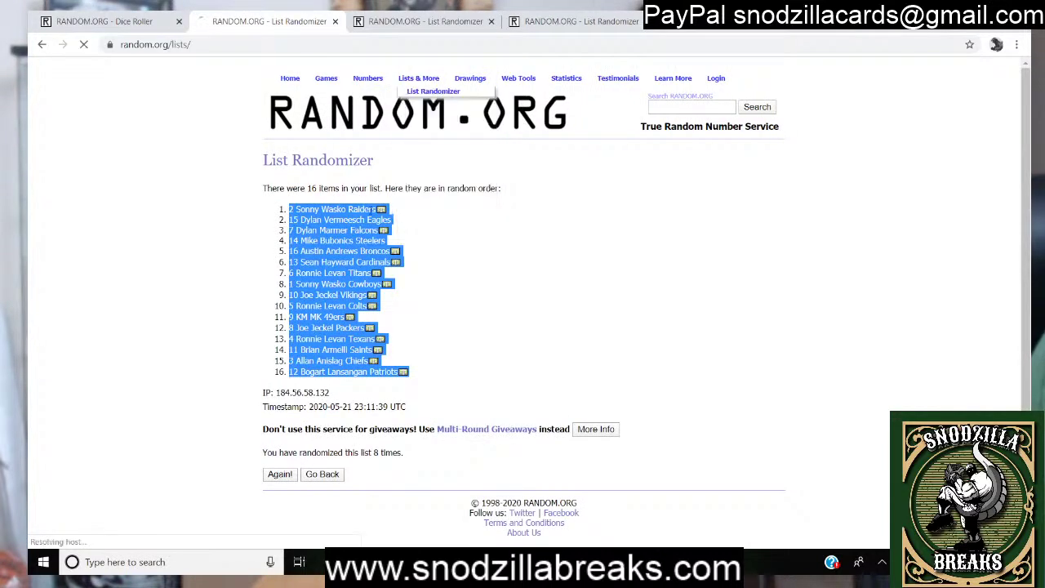
left_click(328, 304)
key("ctrl+v")
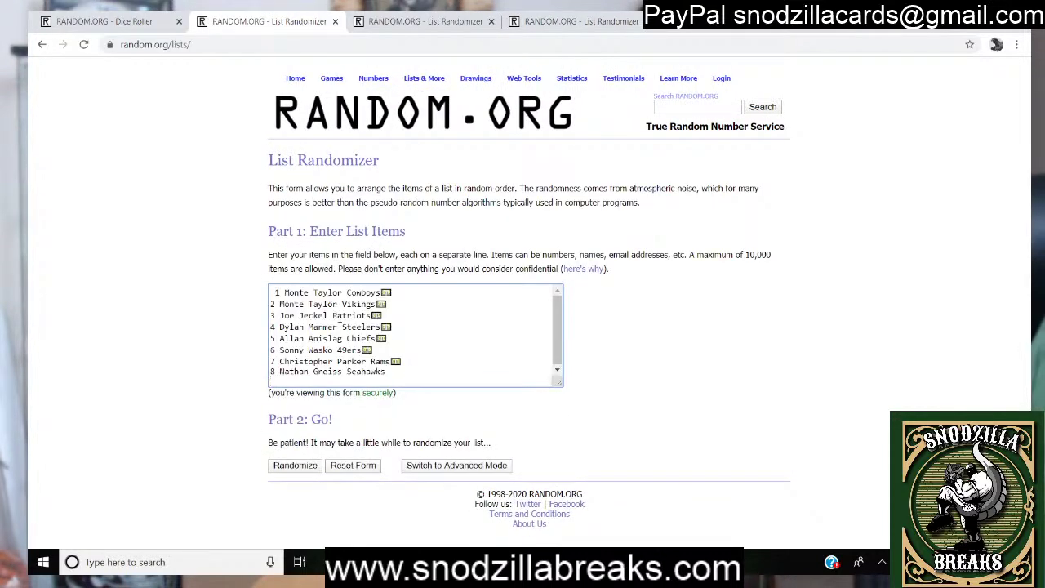
Randomize the eight-entry participant list eight times.
left_click(285, 465)
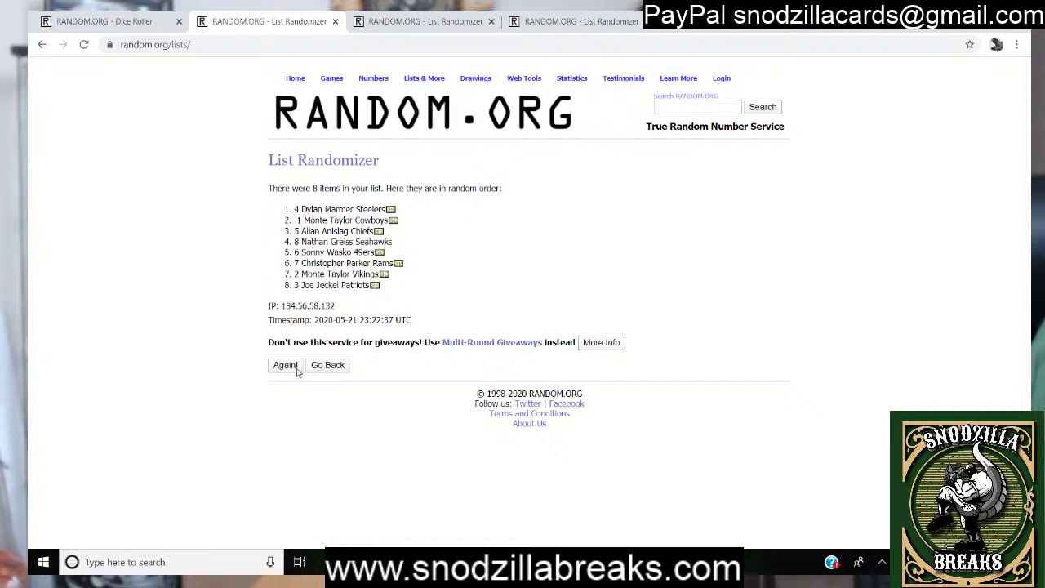
left_click(297, 370)
left_click(285, 389)
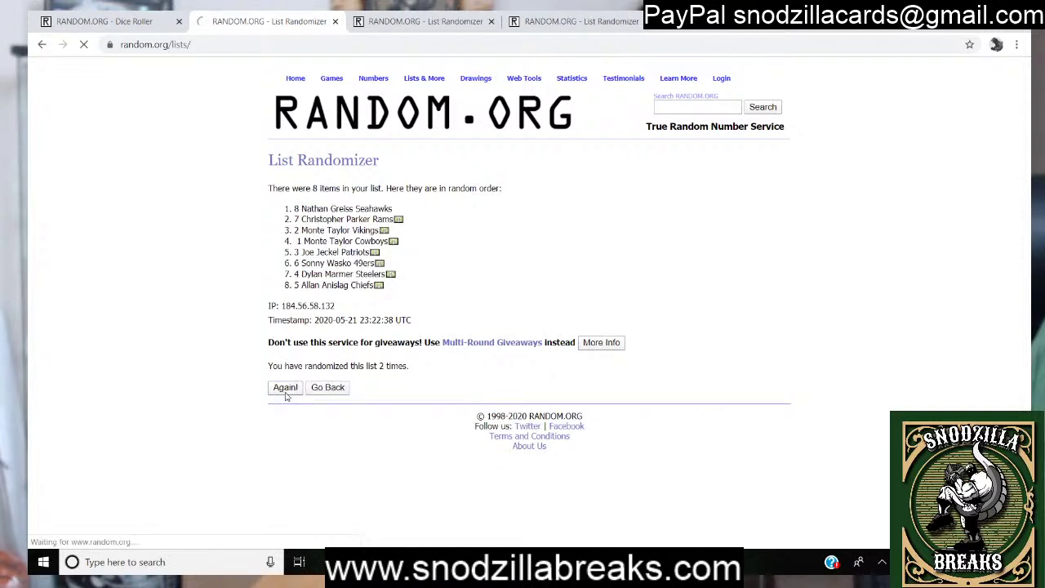
left_click(287, 390)
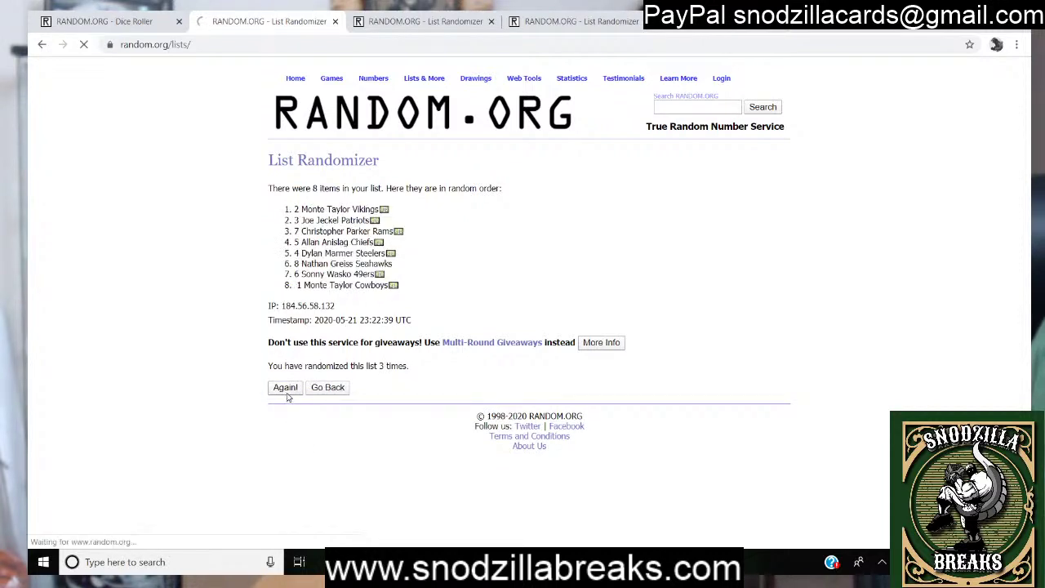
left_click(286, 391)
left_click(287, 391)
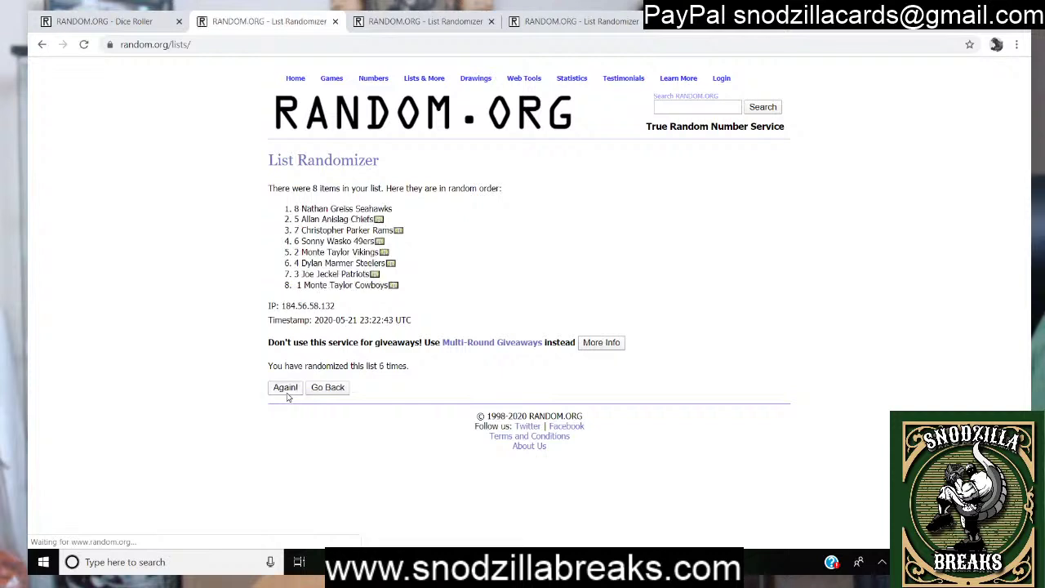
left_click(286, 392)
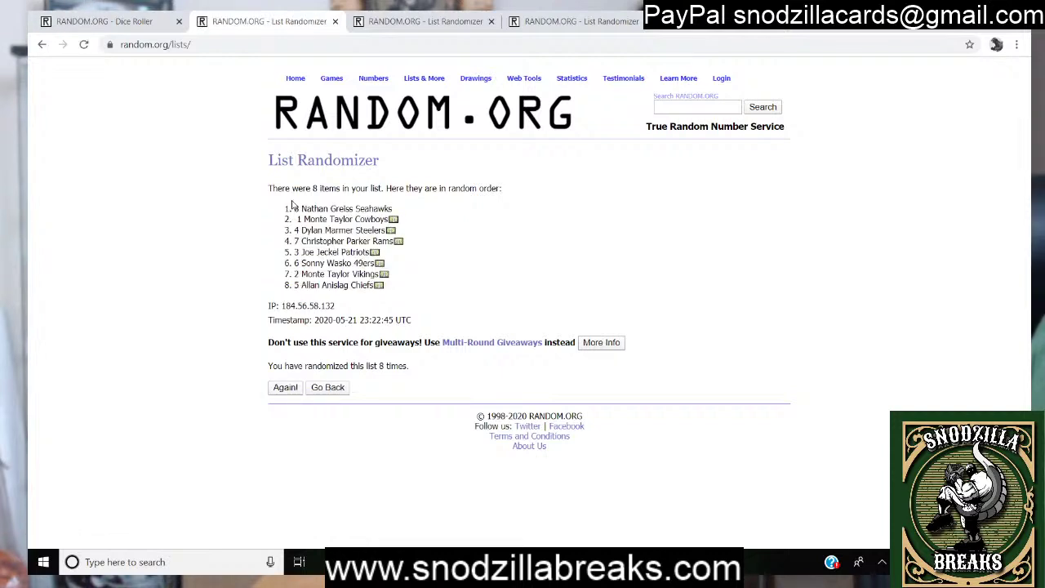
Copy the randomized eight-entry participant list, switch to the Excel workbook, and fill column B of sheet 12 with yellow.
left_click_drag(291, 204, 387, 285)
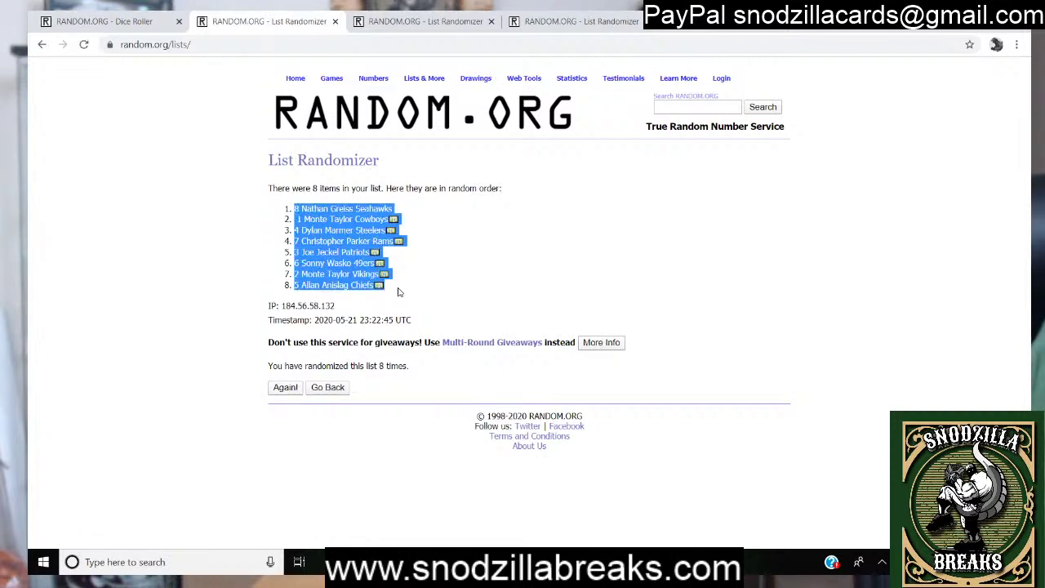
key("alt+Tab")
key("Tab")
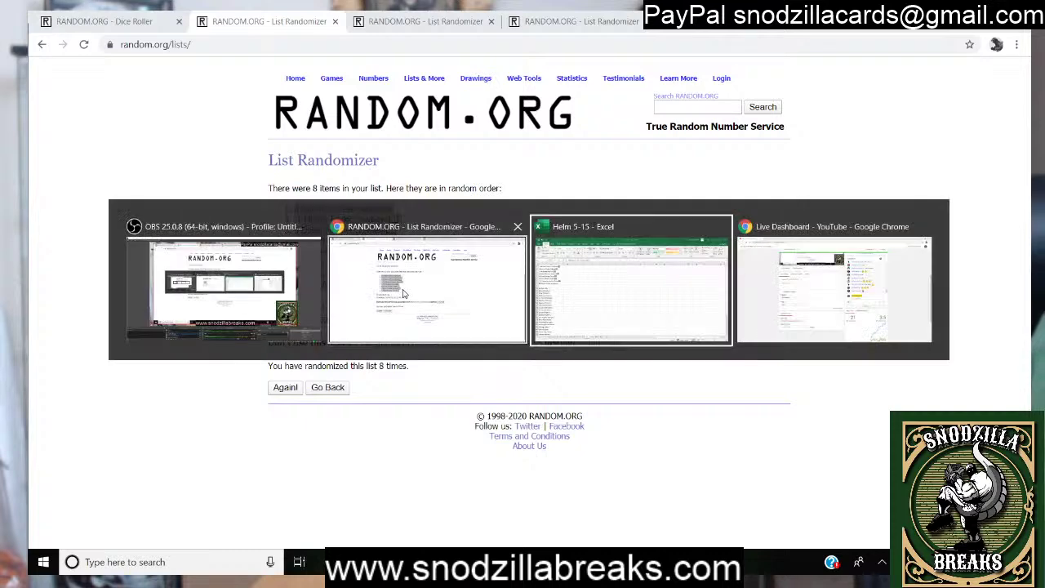
left_click(198, 147)
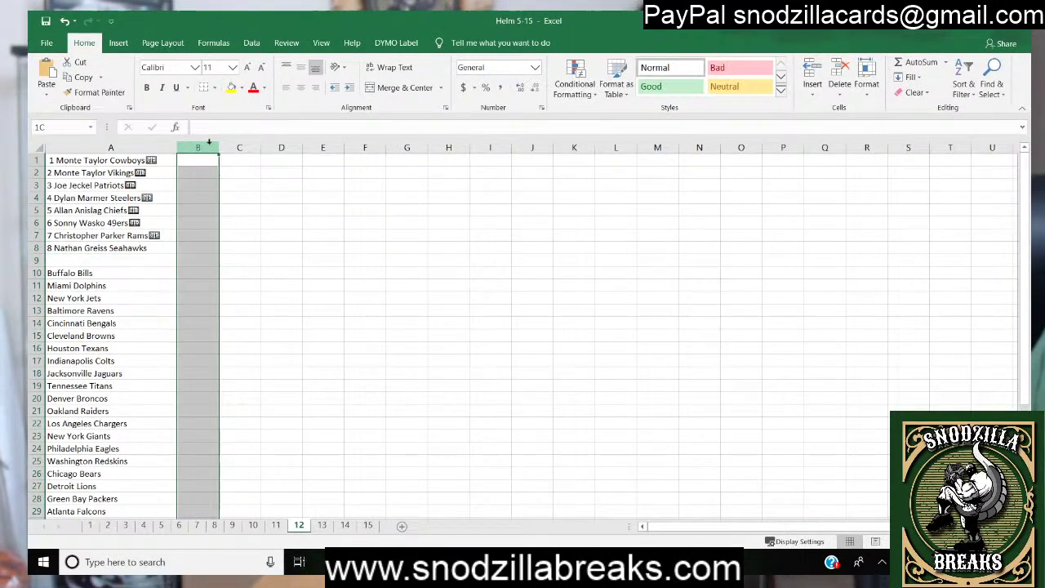
left_click(231, 88)
Paste the randomized participant list at C1 in a widened column C and repeat it down to C24.
left_click_drag(261, 147, 267, 147)
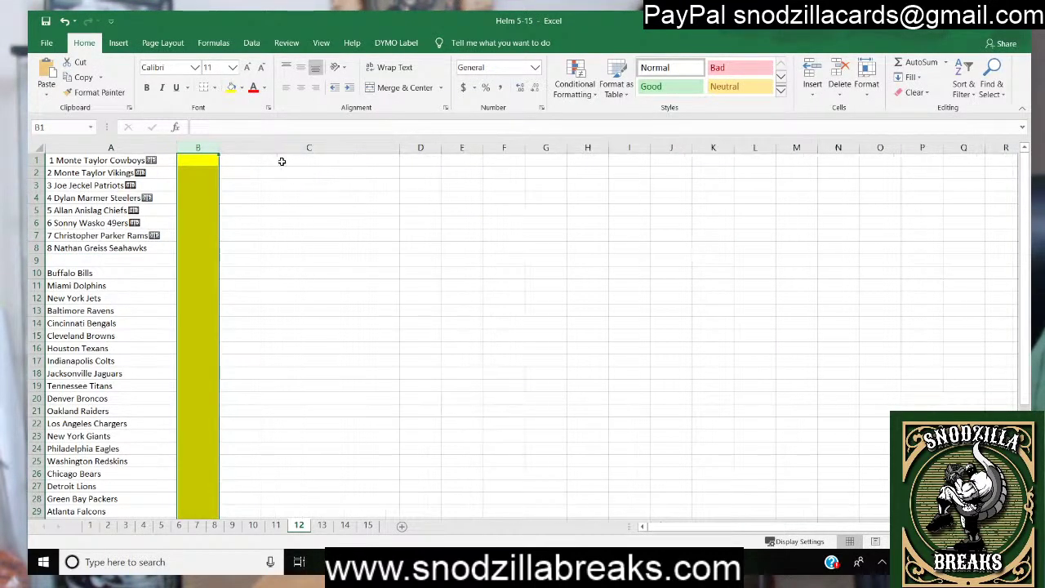
right_click(283, 160)
left_click(328, 219)
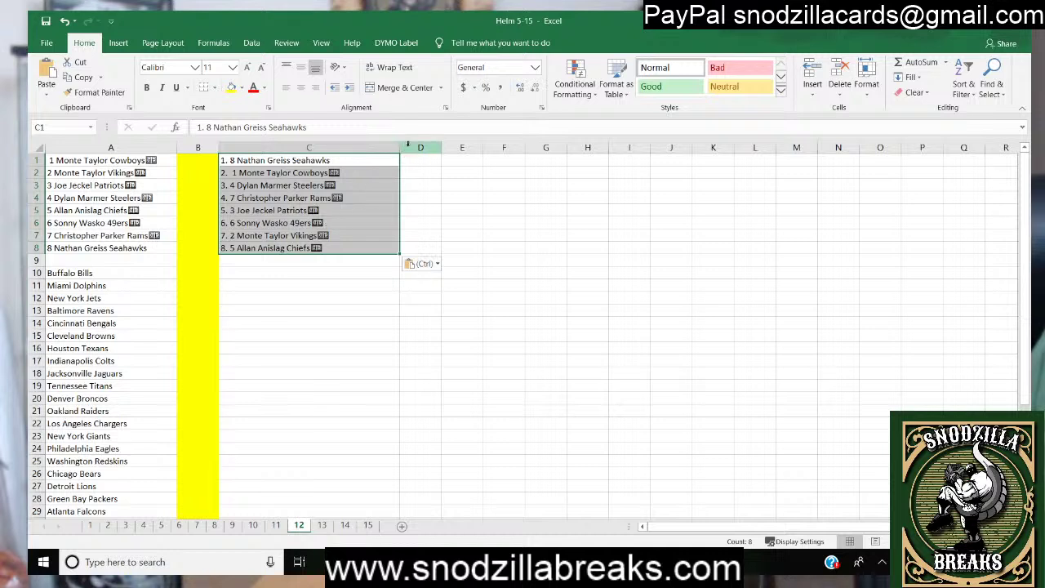
left_click_drag(398, 145, 372, 149)
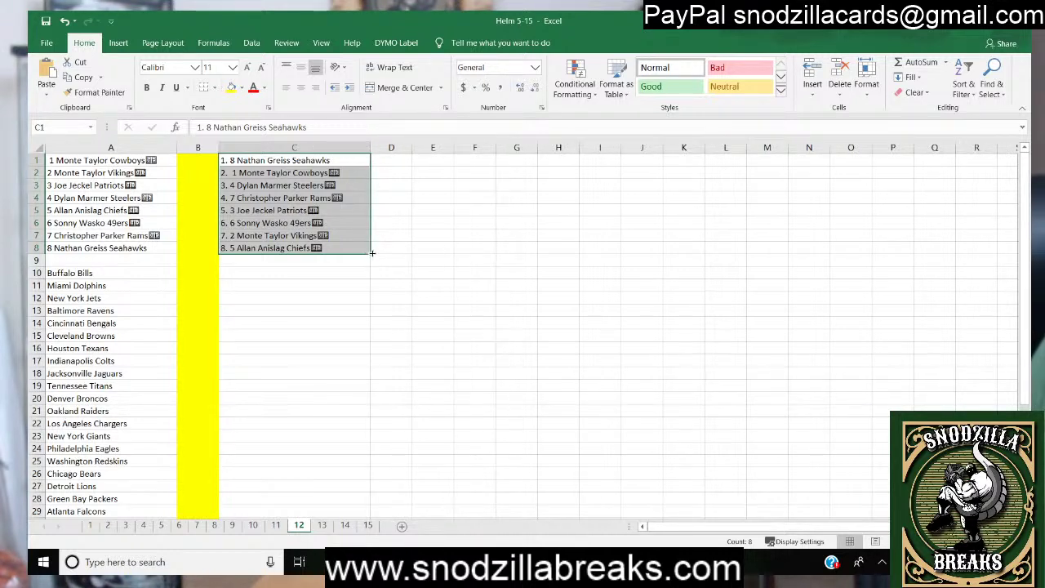
left_click_drag(369, 252, 319, 450)
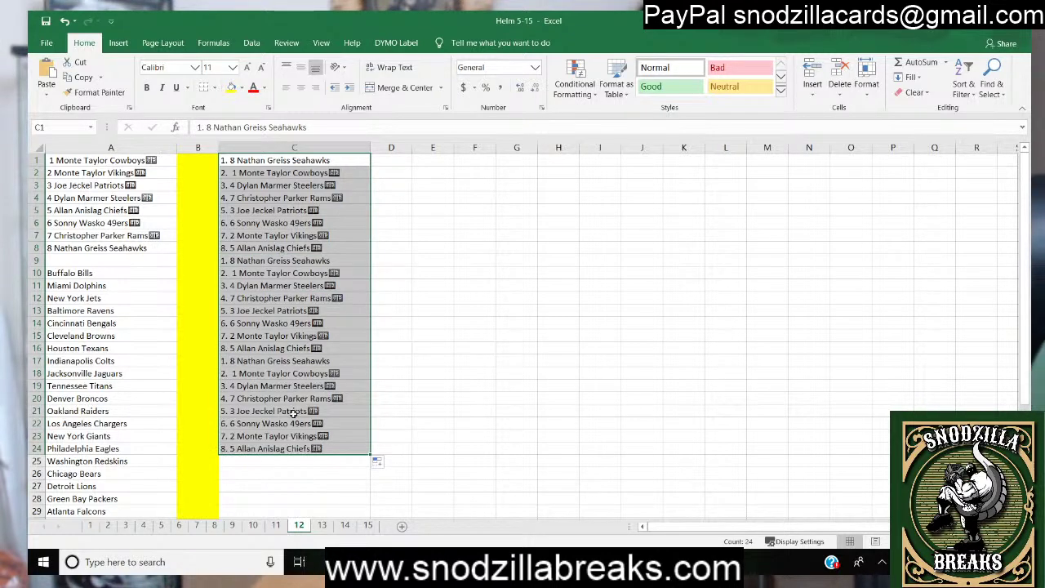
Copy the remaining teams in A10:A33 into a fresh form in the second RANDOM.ORG List Randomizer in the browser.
left_click_drag(74, 273, 85, 507)
key("ctrl+c")
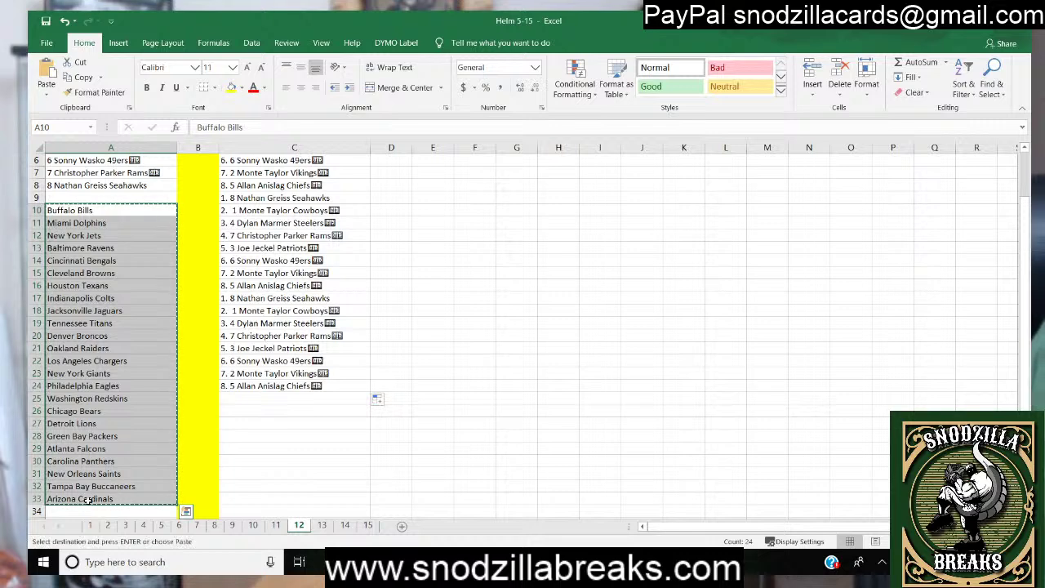
key("alt+Tab")
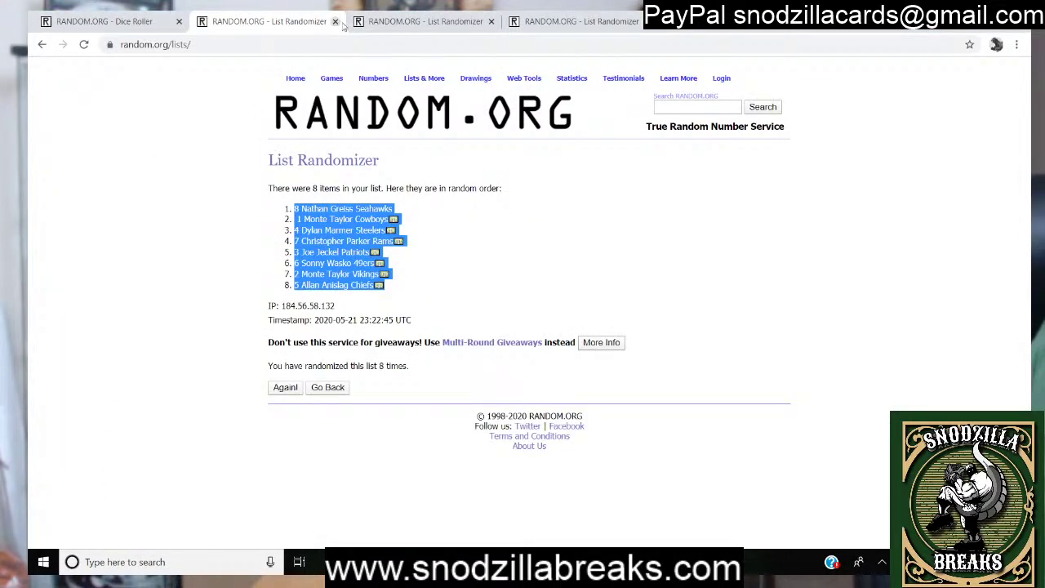
left_click(425, 21)
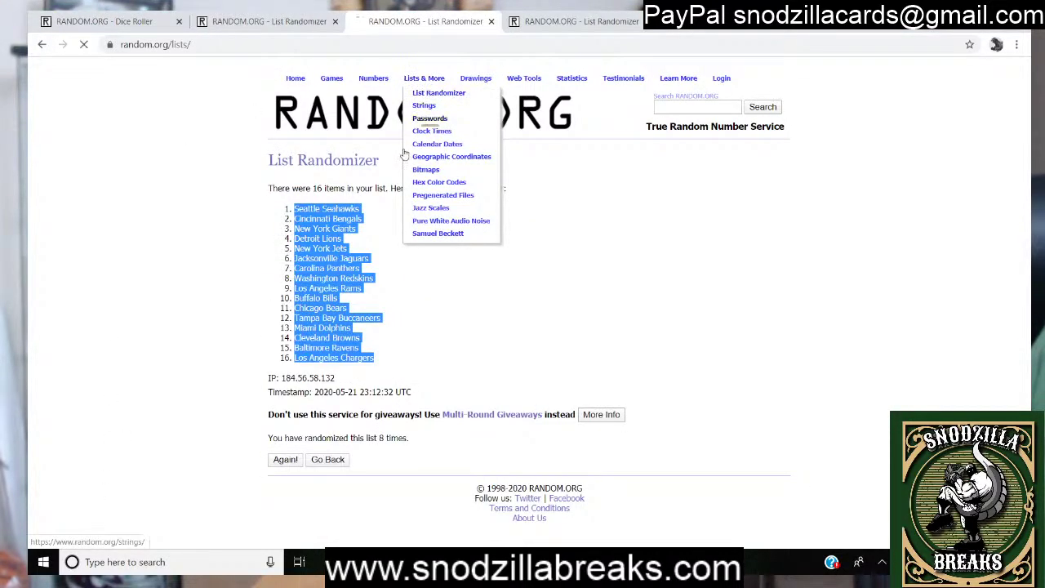
left_click(431, 90)
left_click(342, 285)
key("ctrl+v")
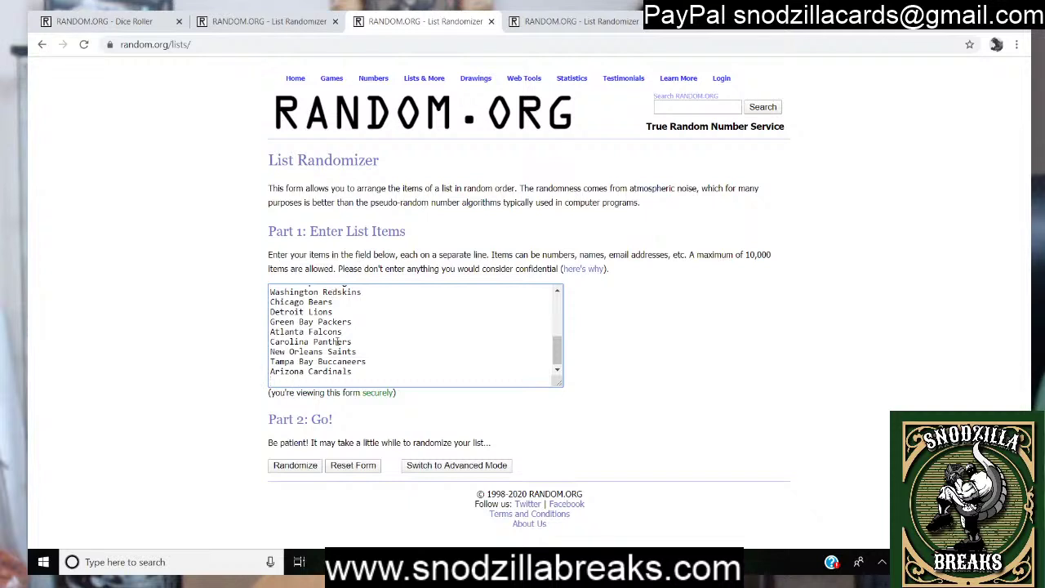
Check the pasted team list from Buffalo Bills to Arizona Cardinals and randomize it eight times.
scroll(357, 326, "up", 5)
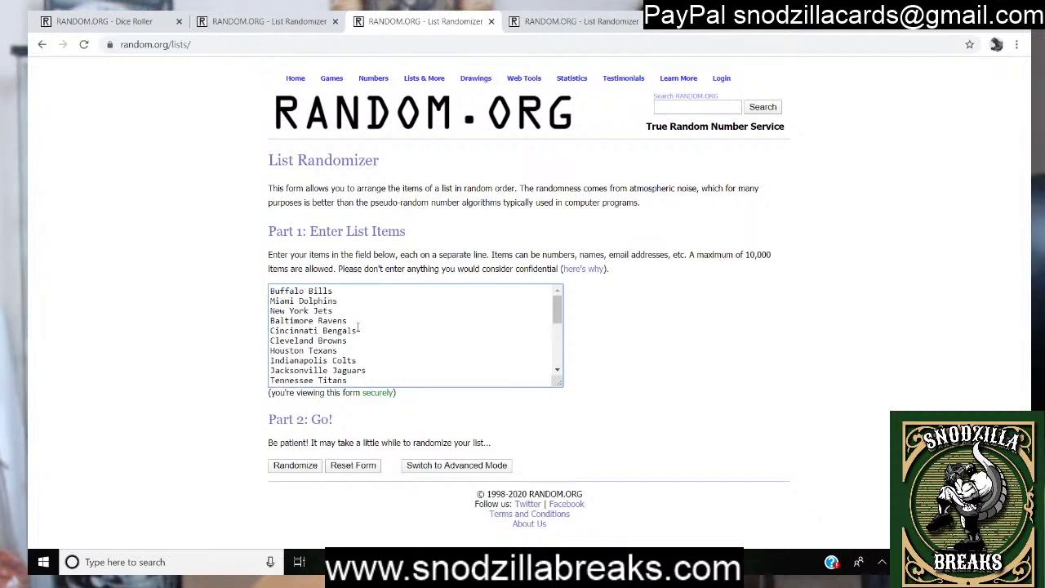
left_click(557, 371)
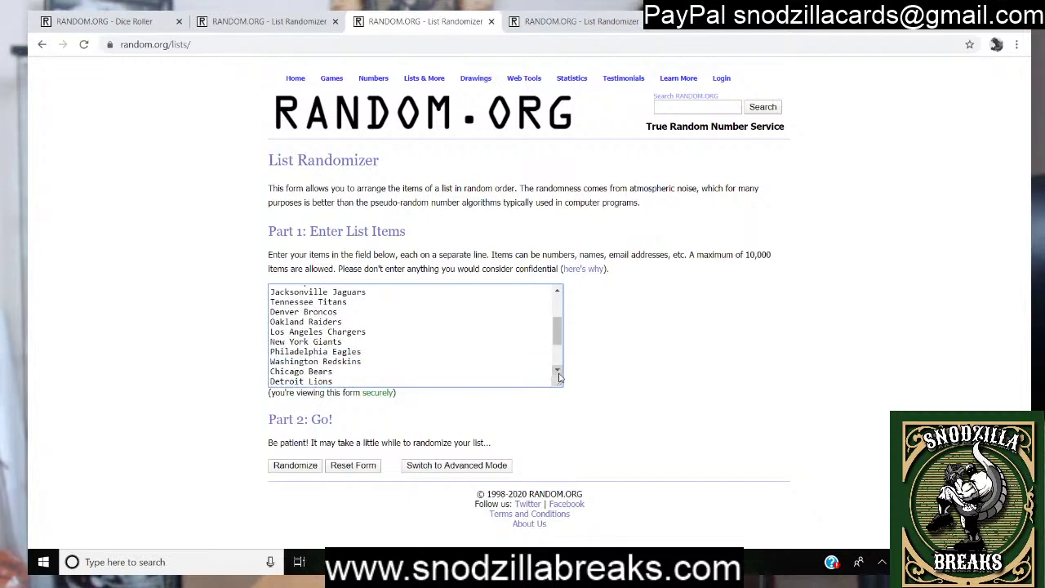
left_click(557, 372)
left_click(558, 371)
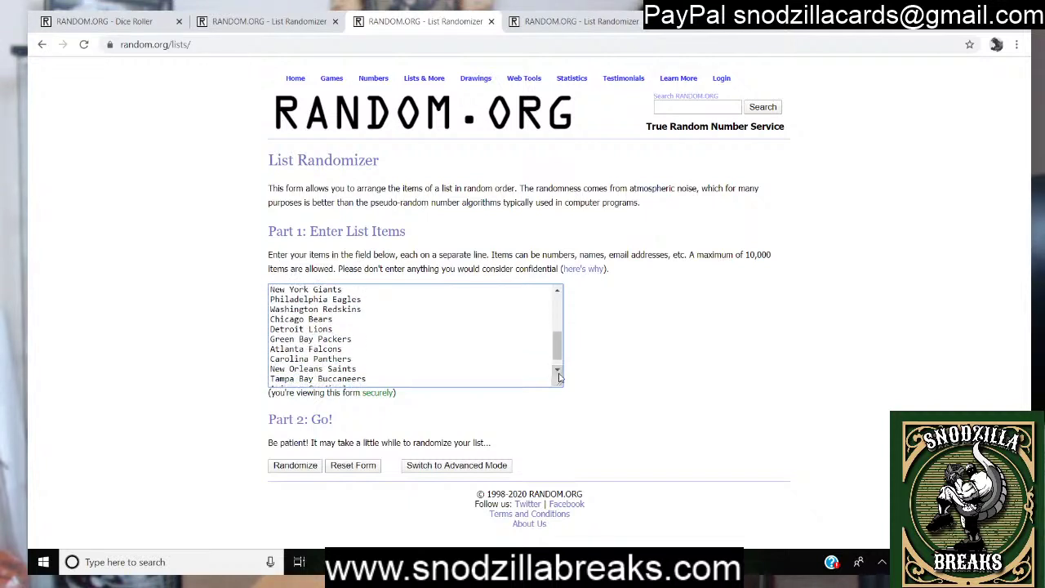
left_click(559, 372)
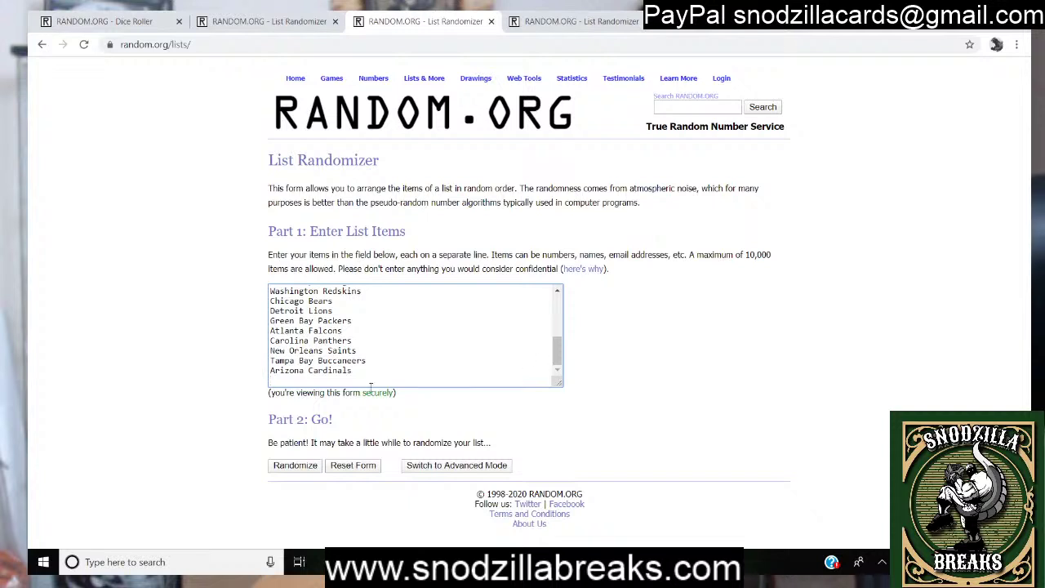
left_click(313, 462)
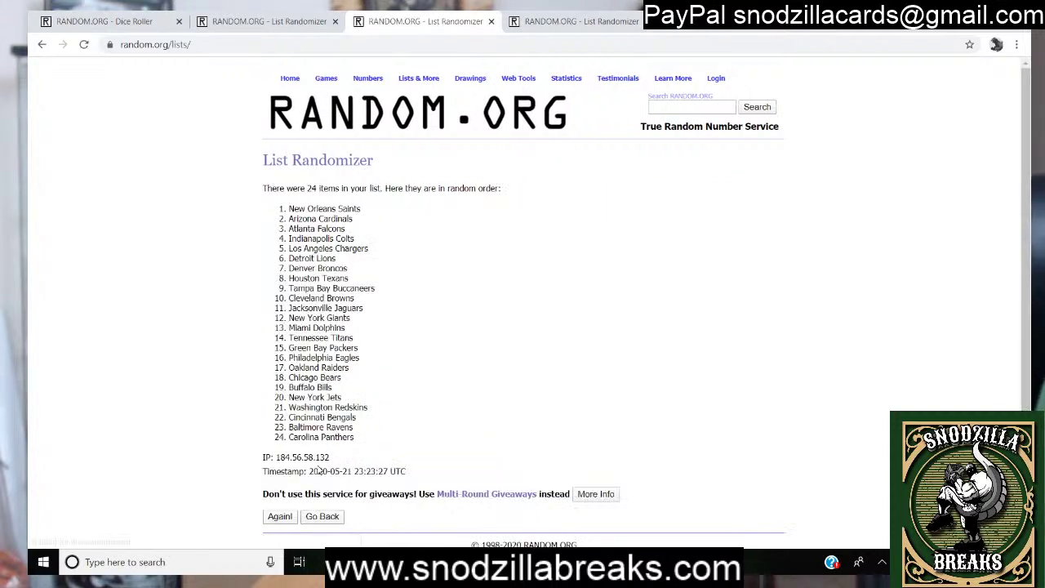
left_click(280, 516)
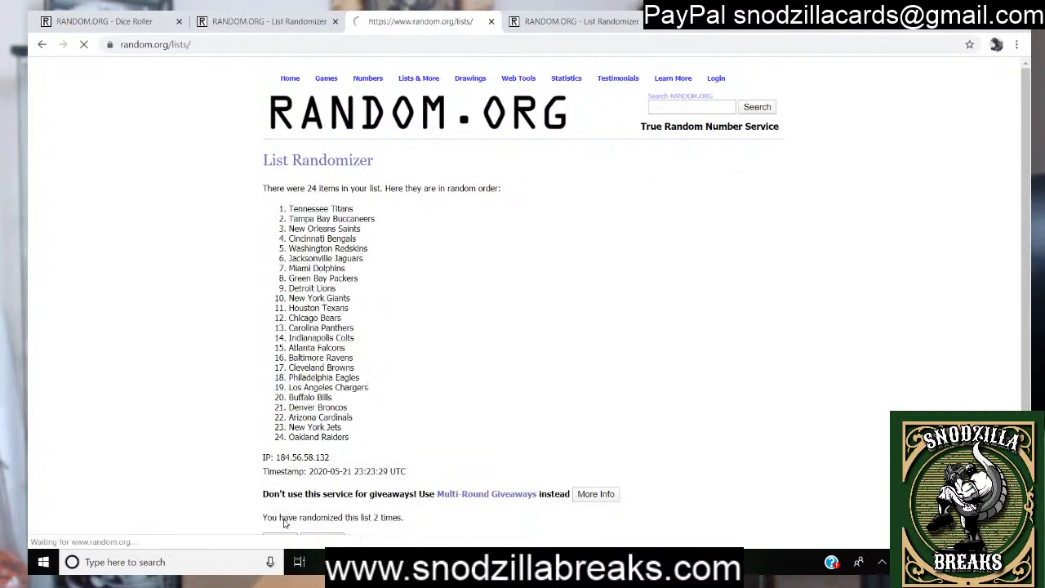
left_click(282, 539)
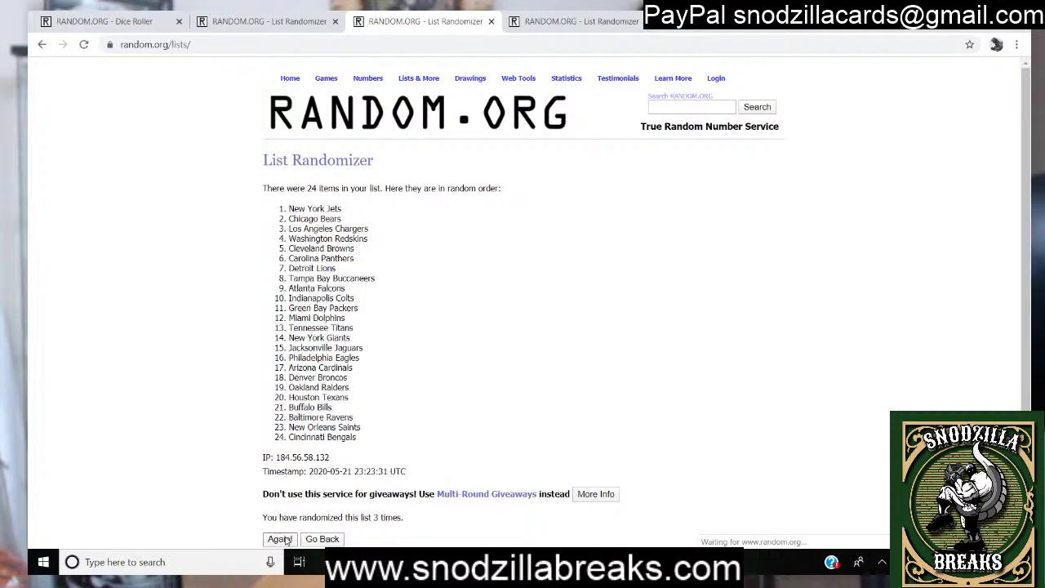
left_click(279, 538)
left_click(279, 539)
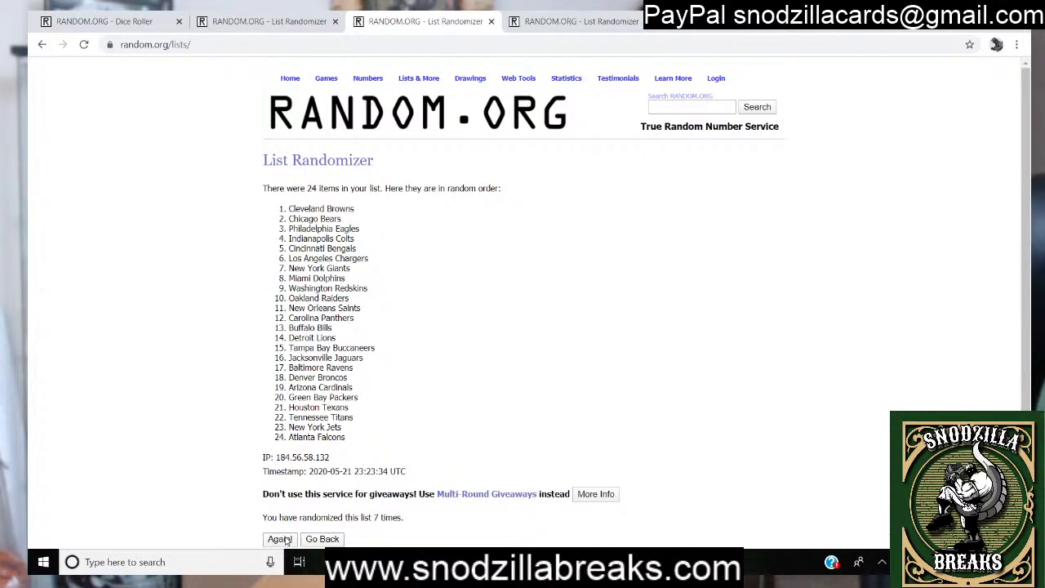
left_click(279, 539)
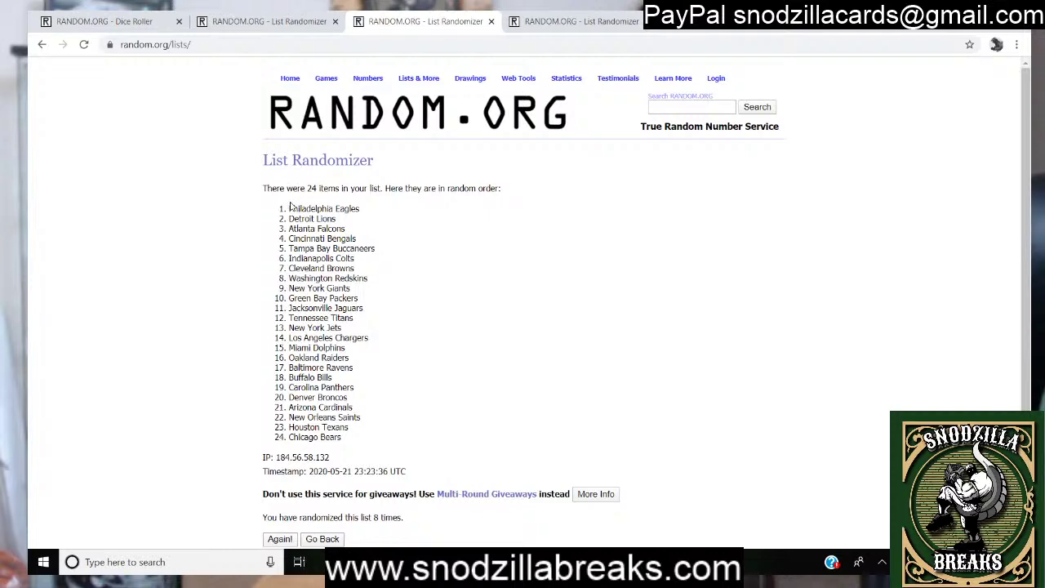
Copy the randomized 24-team list, switch to the Excel workbook, and widen column D of sheet 12.
left_click_drag(289, 205, 366, 432)
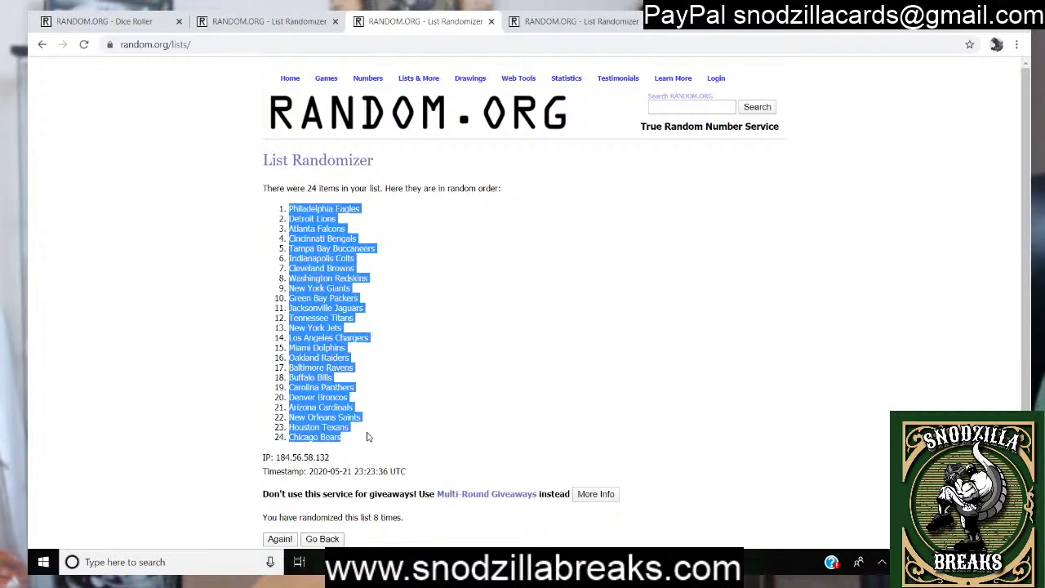
key("alt+Tab")
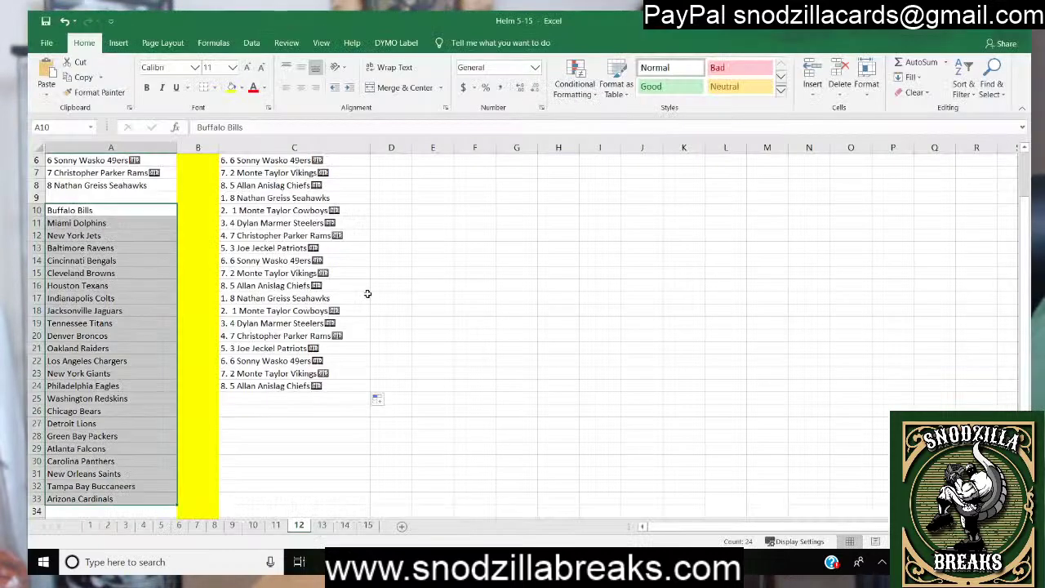
left_click(406, 147)
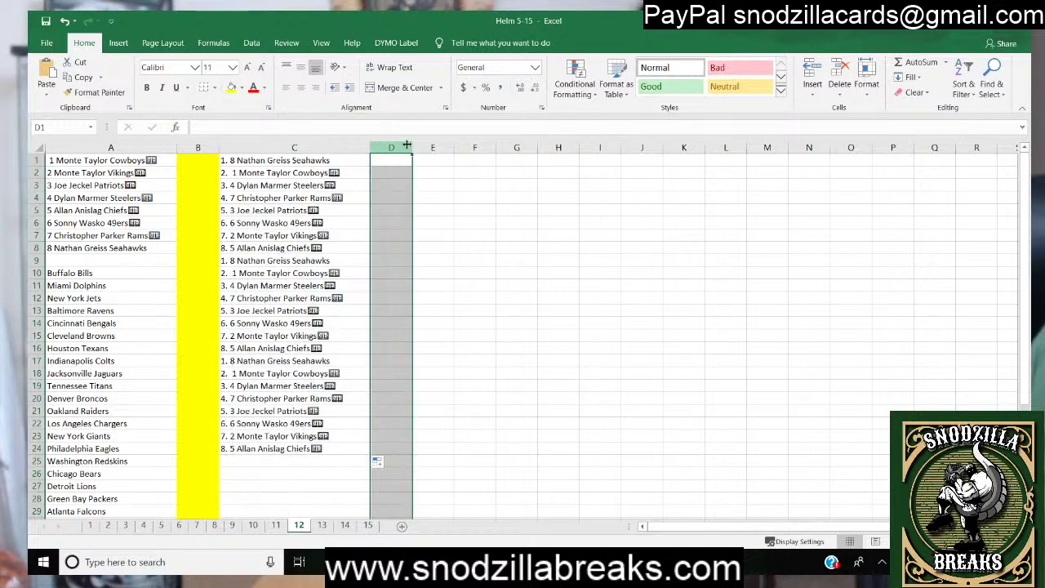
left_click_drag(411, 145, 481, 146)
right_click(424, 162)
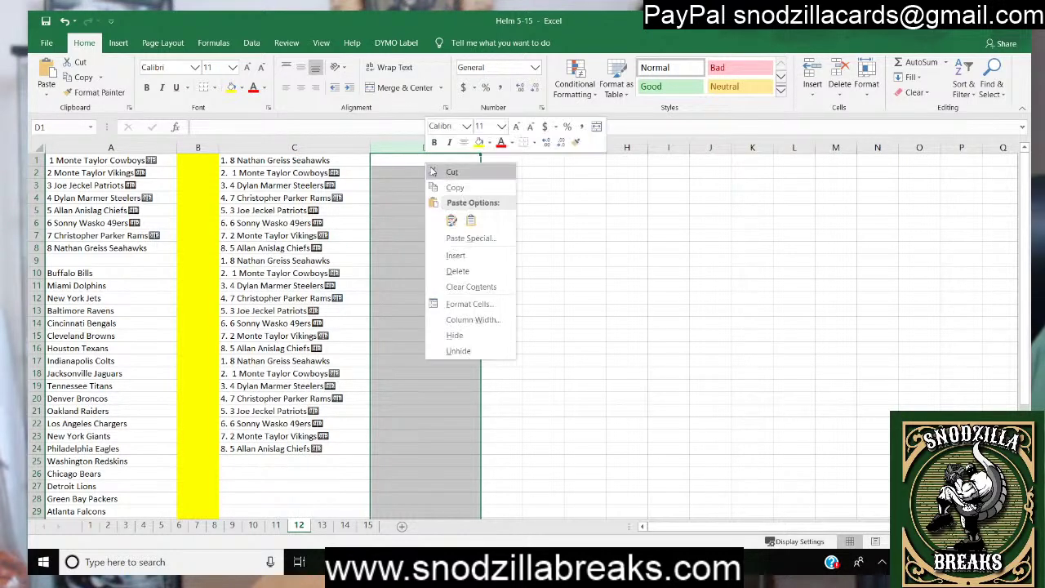
left_click(470, 221)
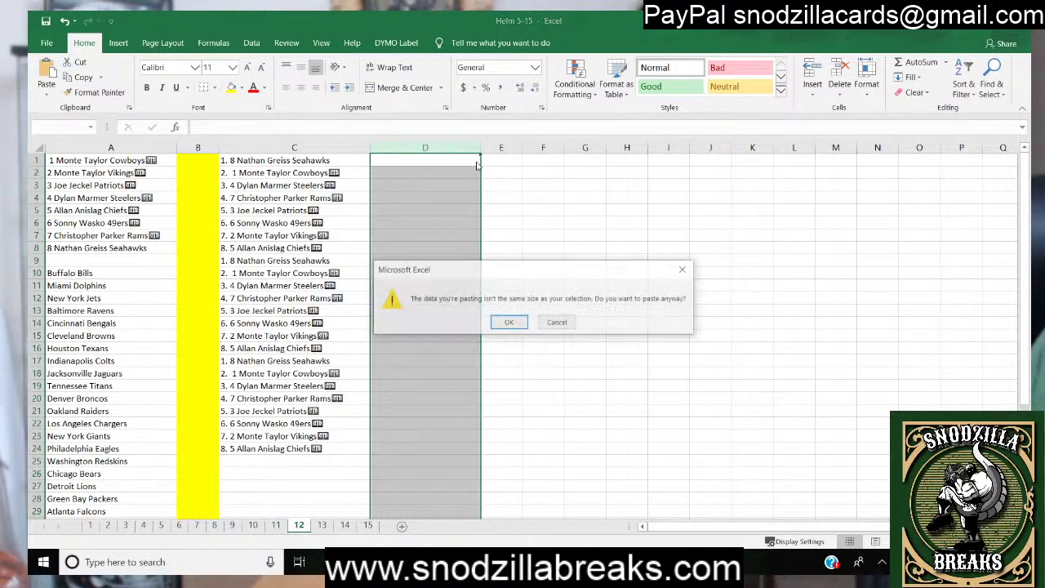
left_click(556, 321)
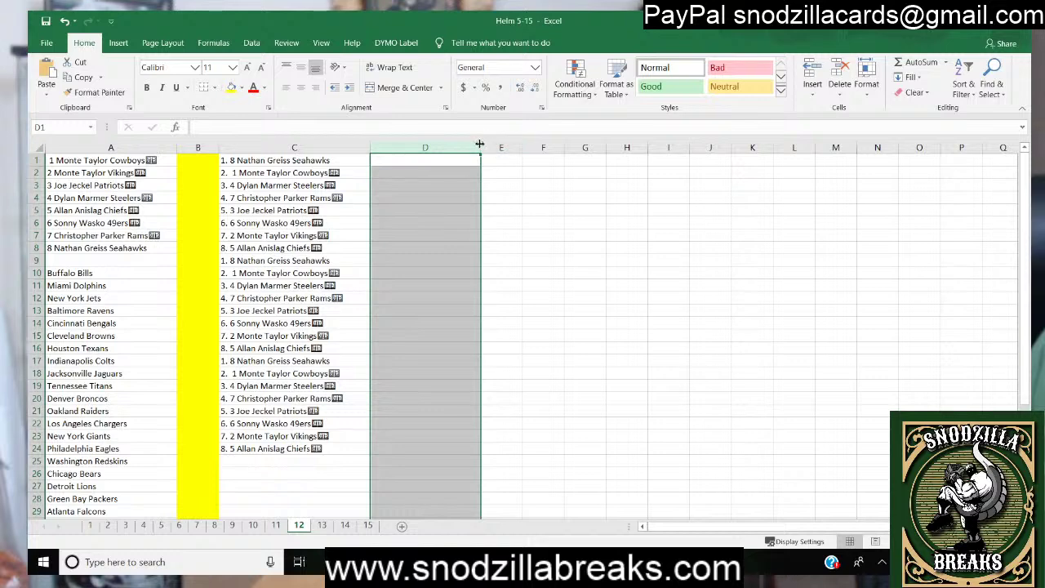
Widen column D further and paste the randomized team list into it from D1, accepting the selection size mismatch.
left_click_drag(481, 148, 512, 148)
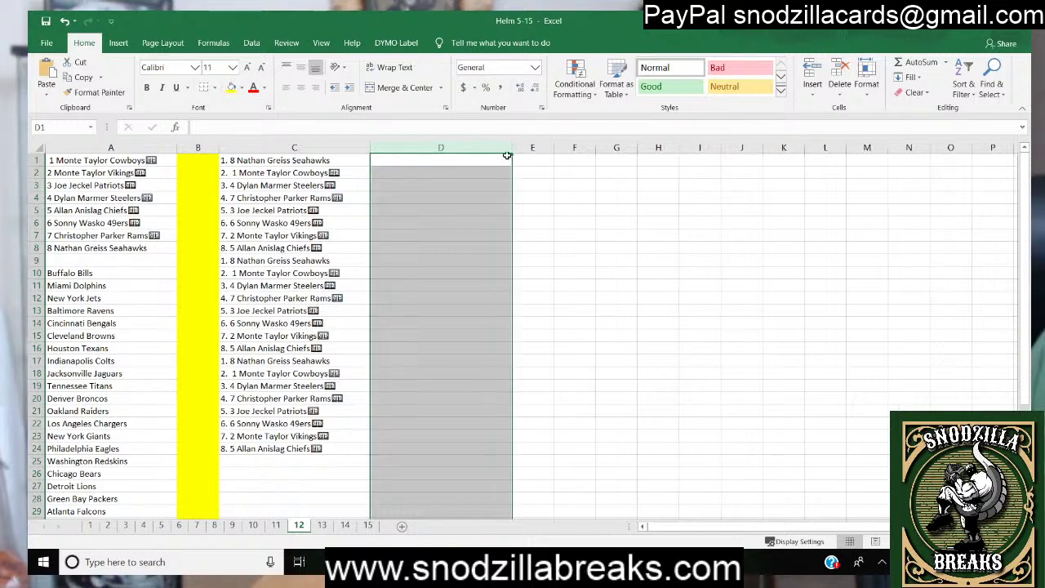
key("alt+Tab")
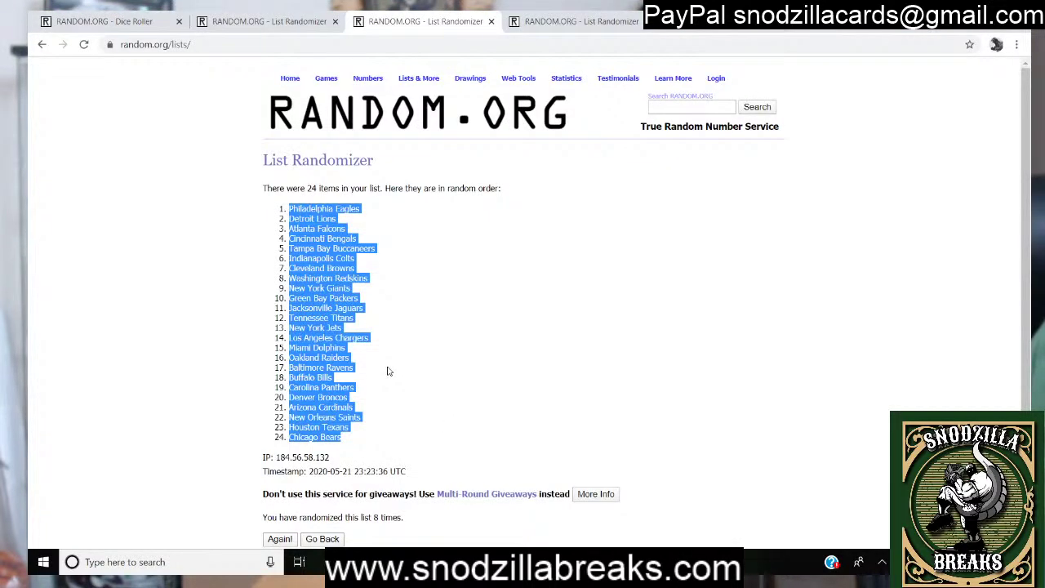
key("alt+Tab")
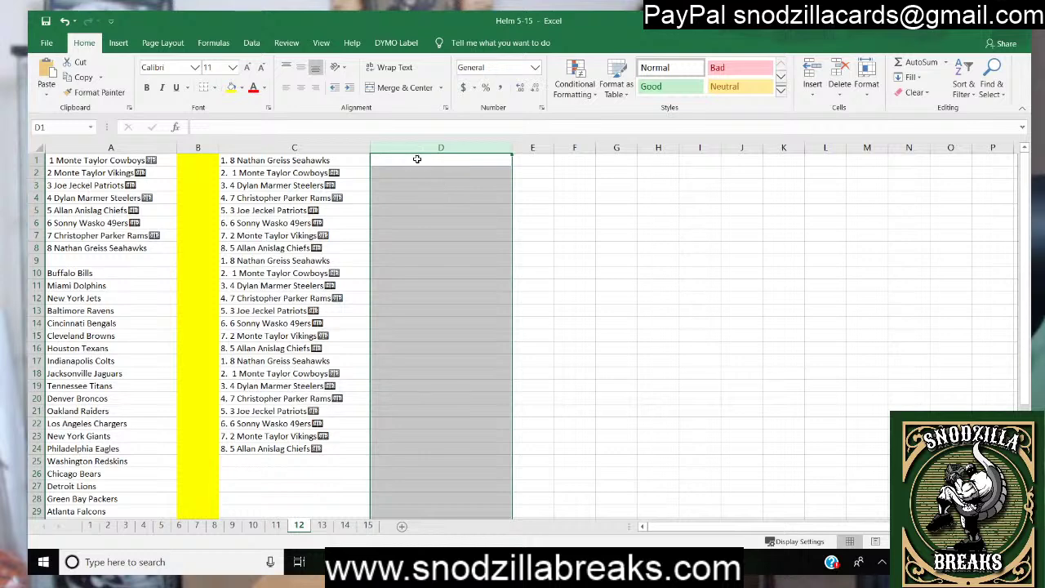
right_click(416, 159)
left_click(471, 218)
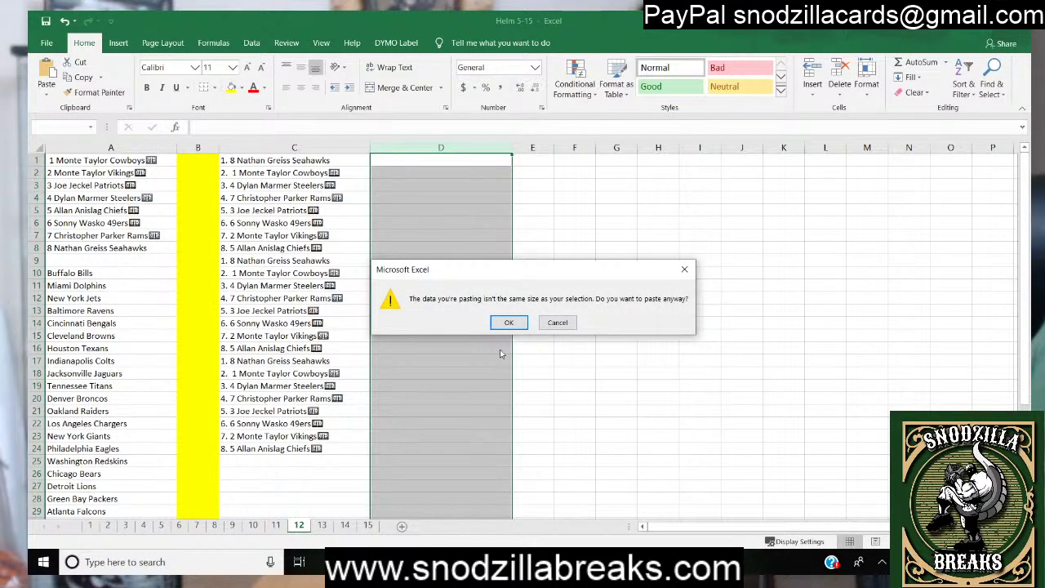
left_click(509, 322)
left_click(532, 185)
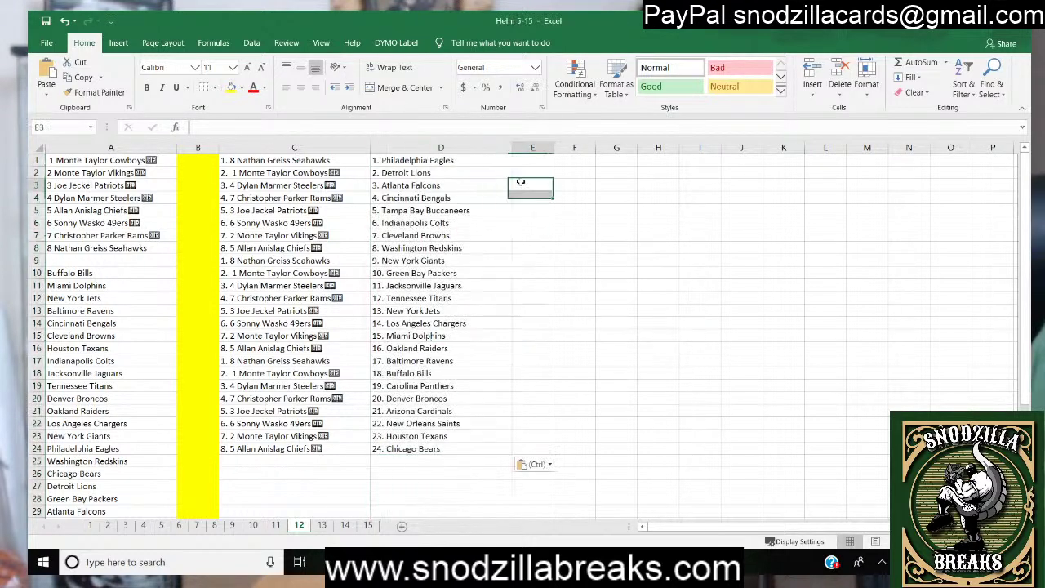
Review the participant and team pairings in columns C and D of sheet 12 row by row, from row 1 to 24.
left_click(351, 161)
key("alt+Tab")
key("alt+Tab")
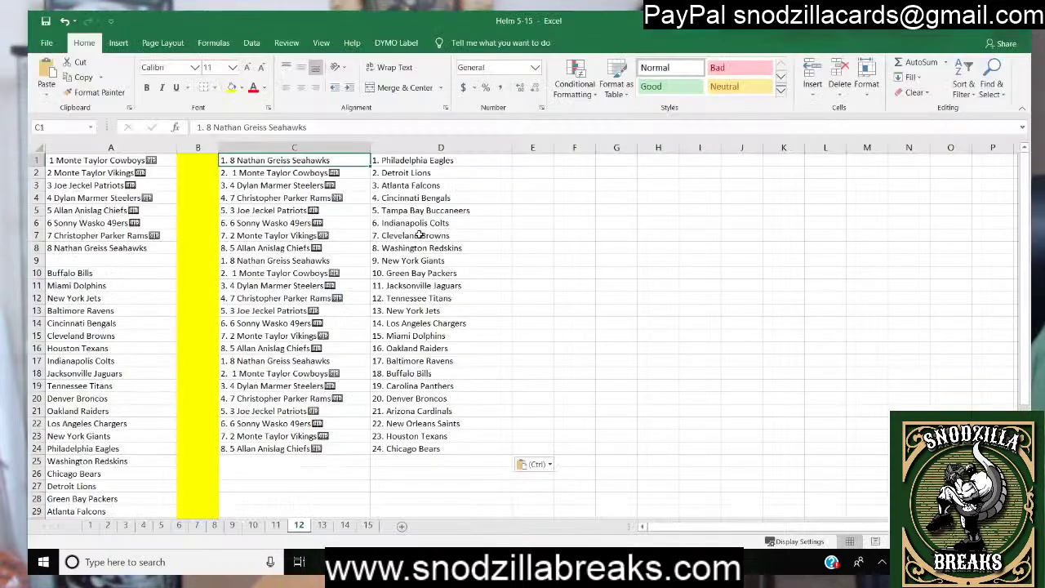
key("Right")
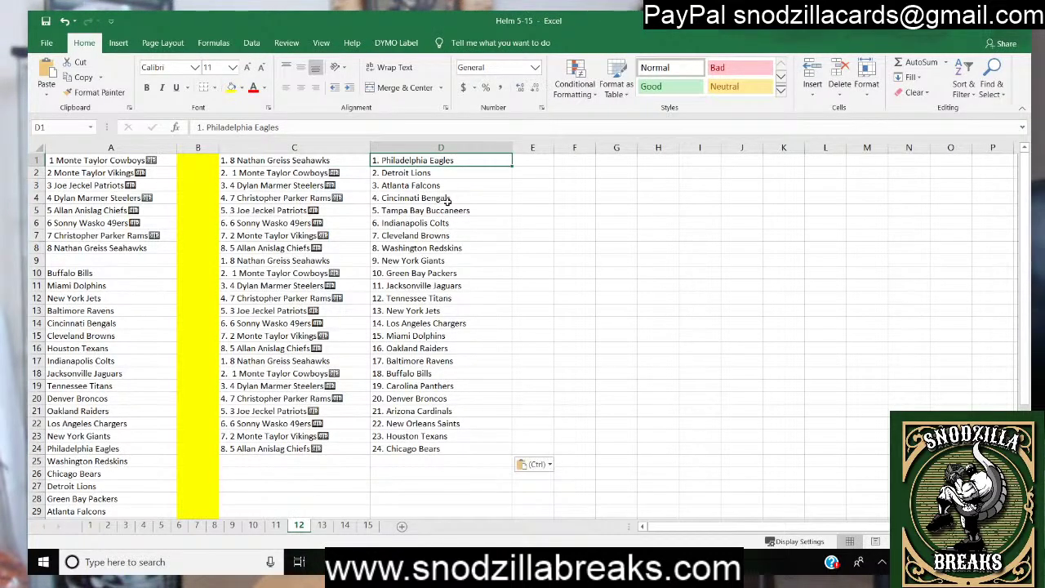
key("Down")
key("Down")
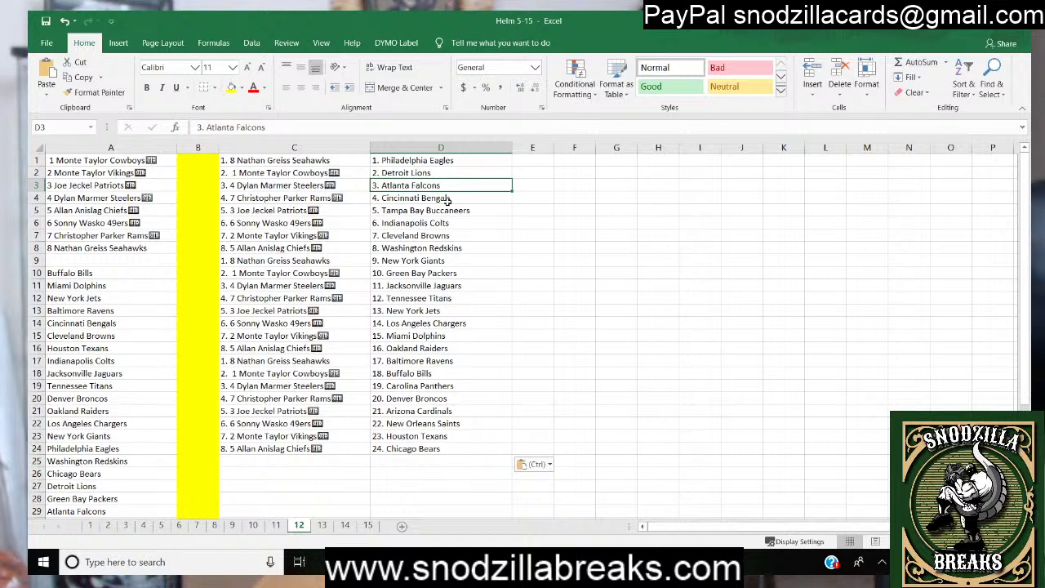
key("Down")
key("Down")
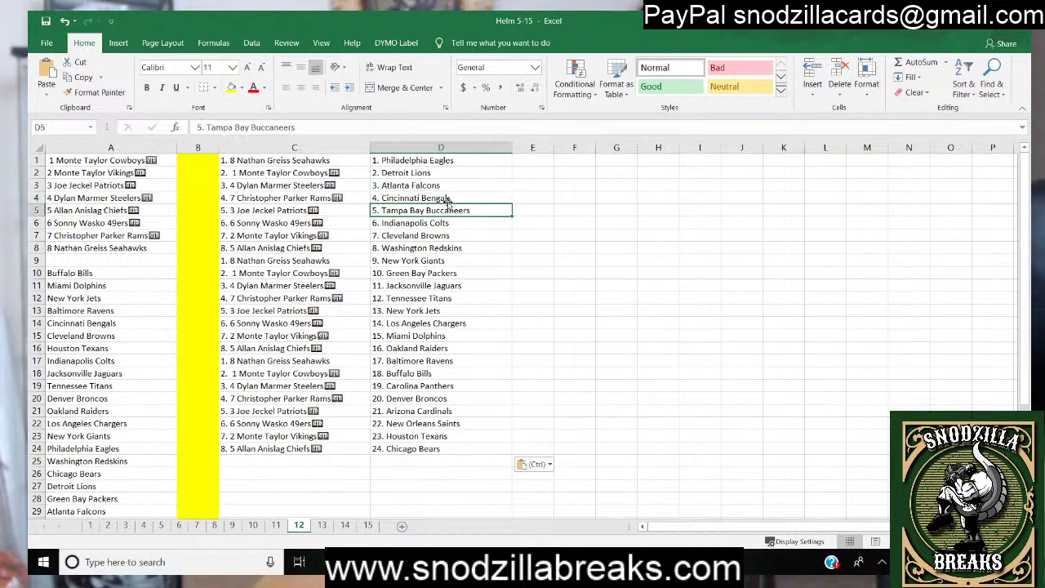
key("Down")
key("Down")
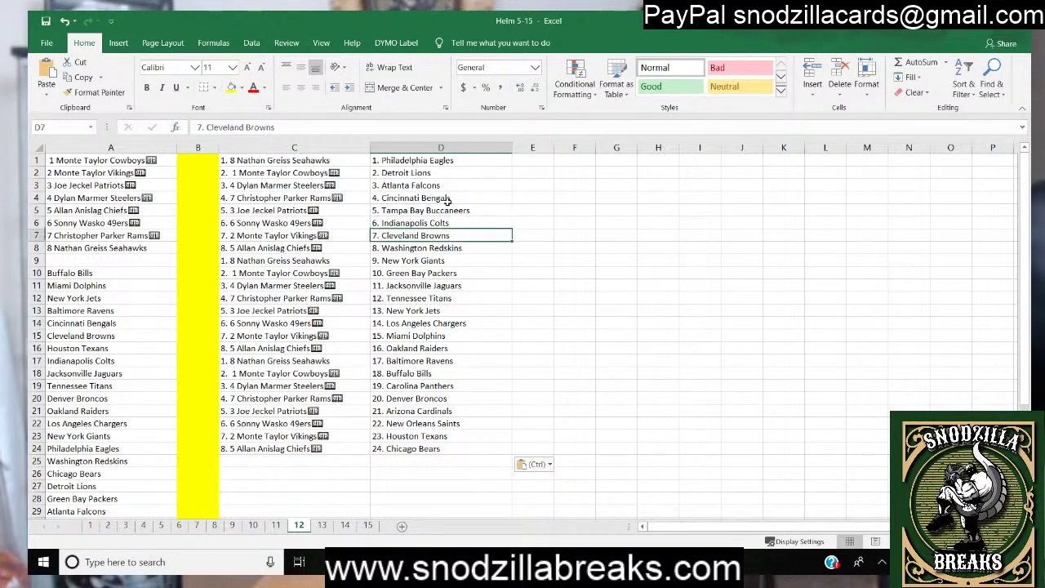
key("Down")
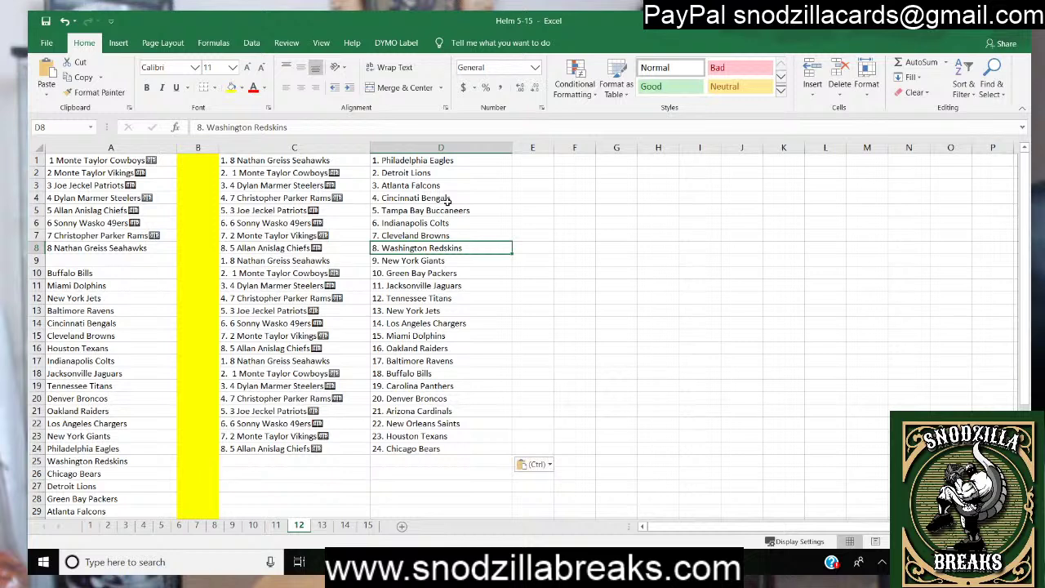
key("Down")
key("Down")
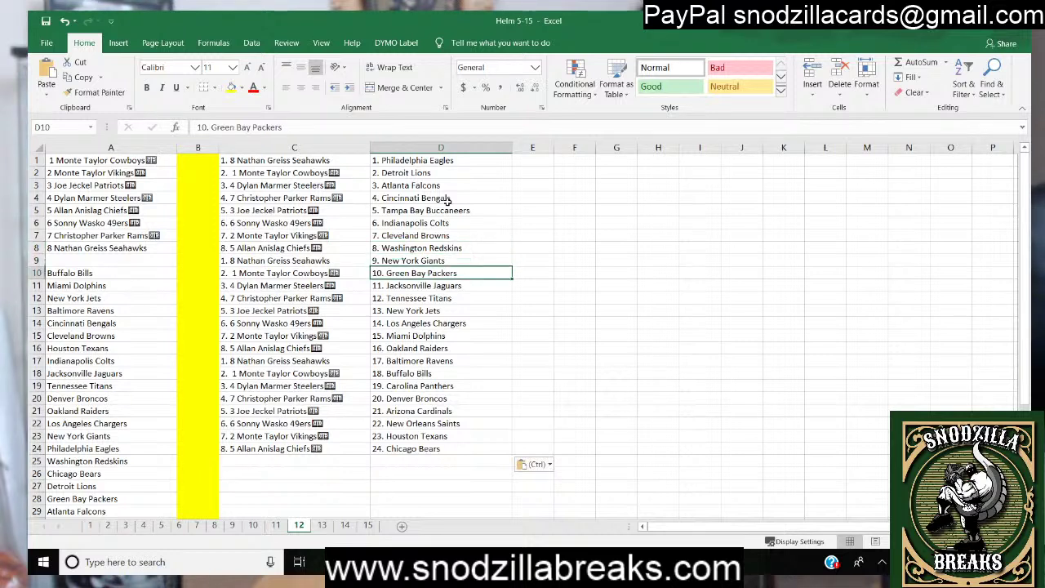
key("Down")
key("Down")
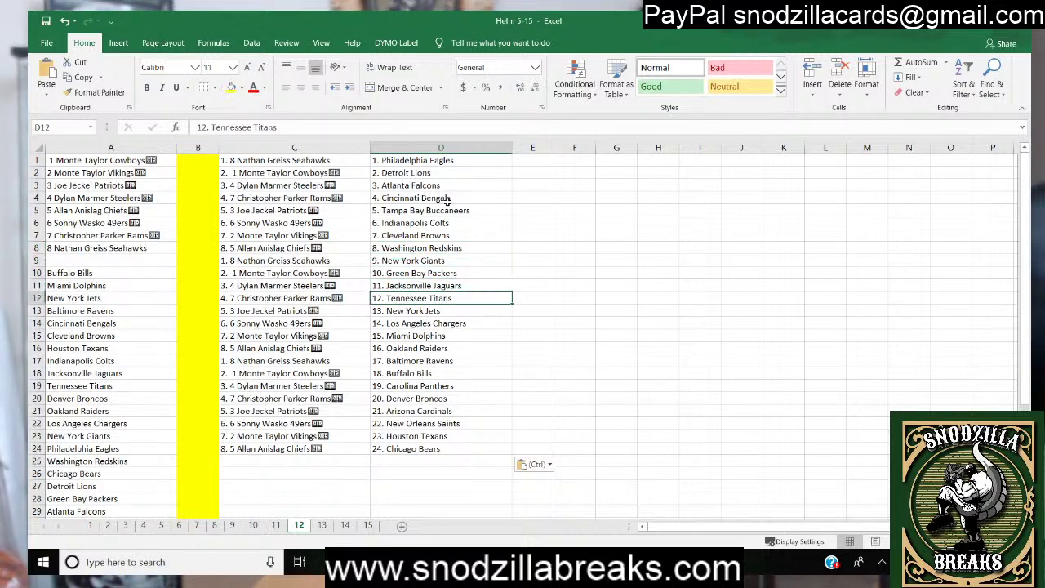
key("Down")
key("Down")
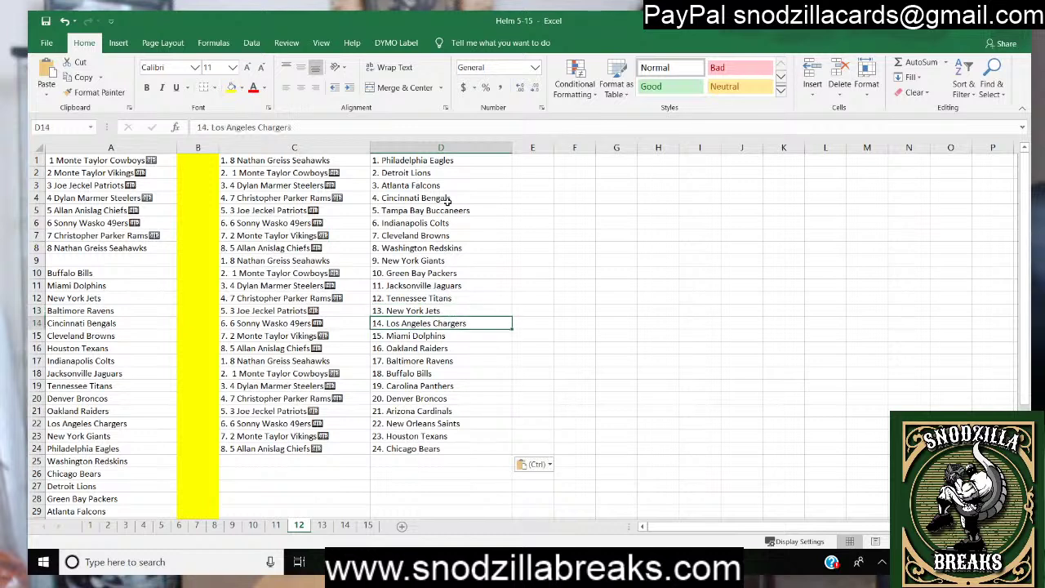
key("Down")
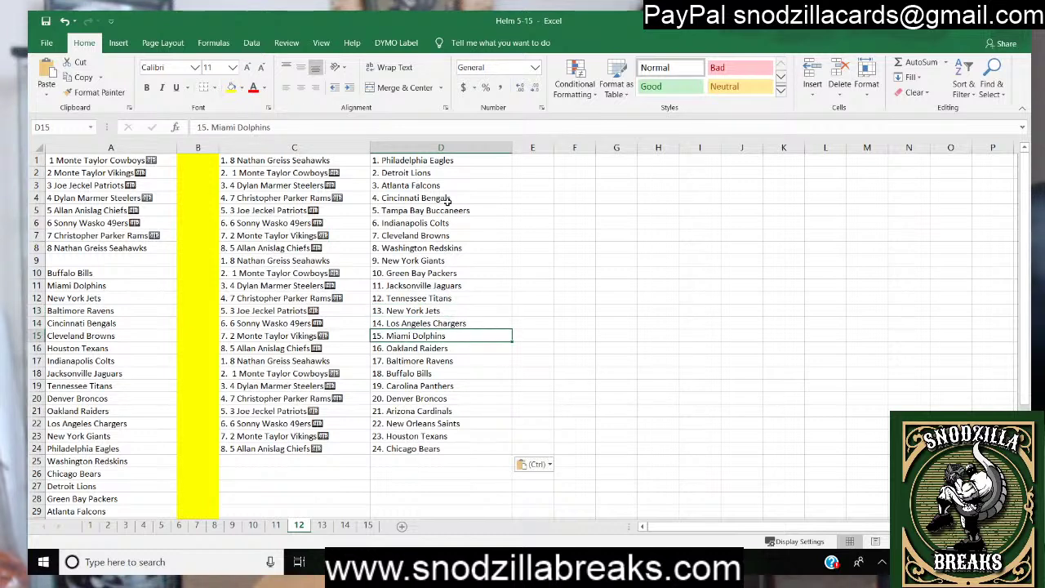
key("Down")
key("Down")
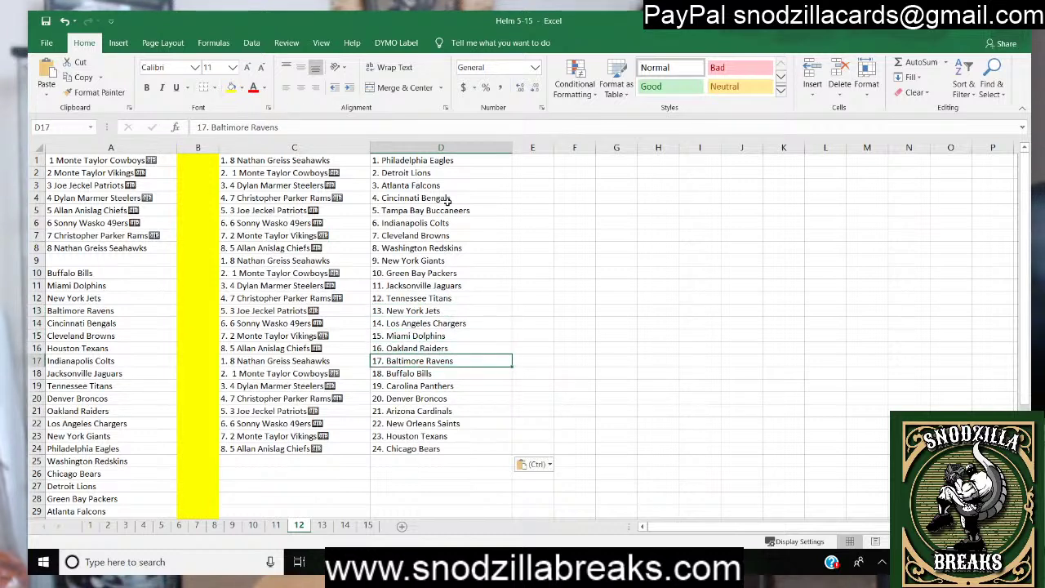
key("Down")
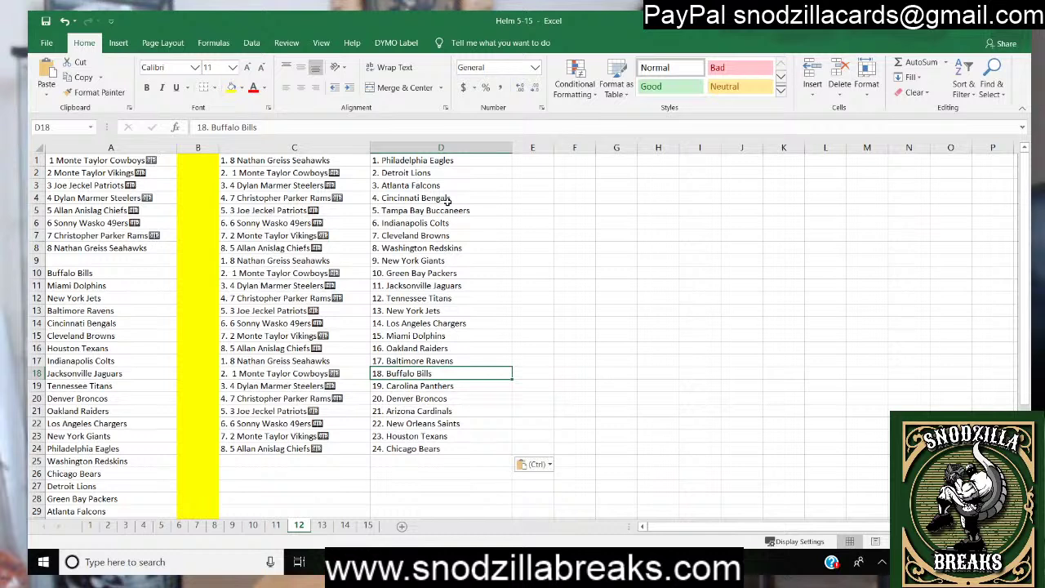
key("Down")
key("Down")
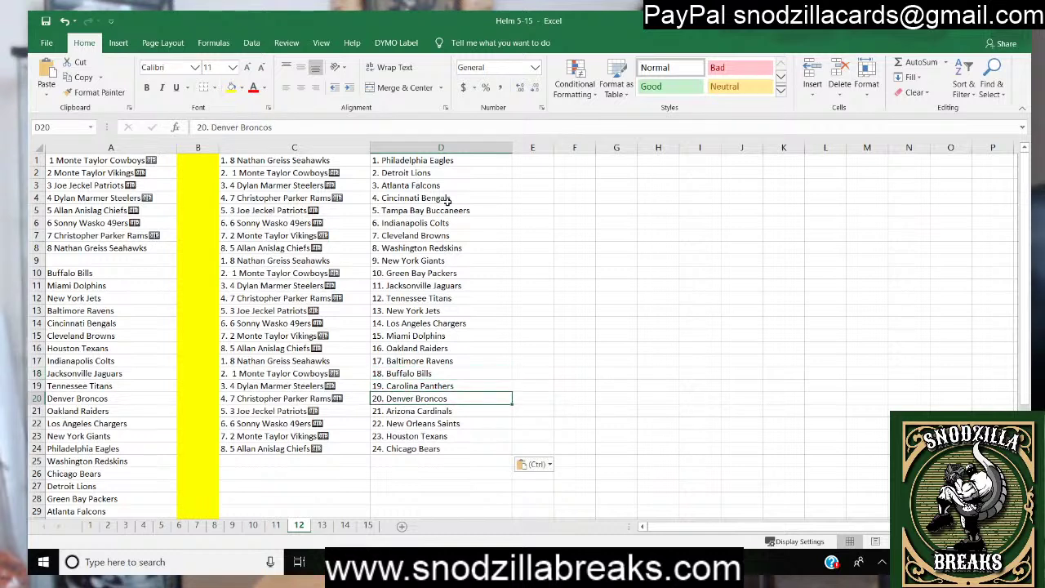
key("Down")
key("Down")
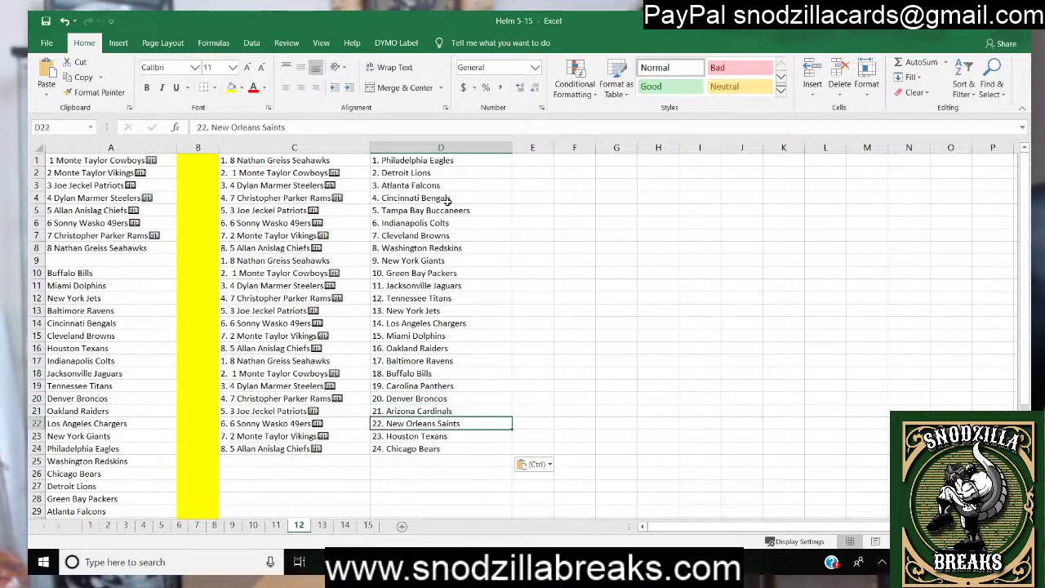
key("Down")
key("Down")
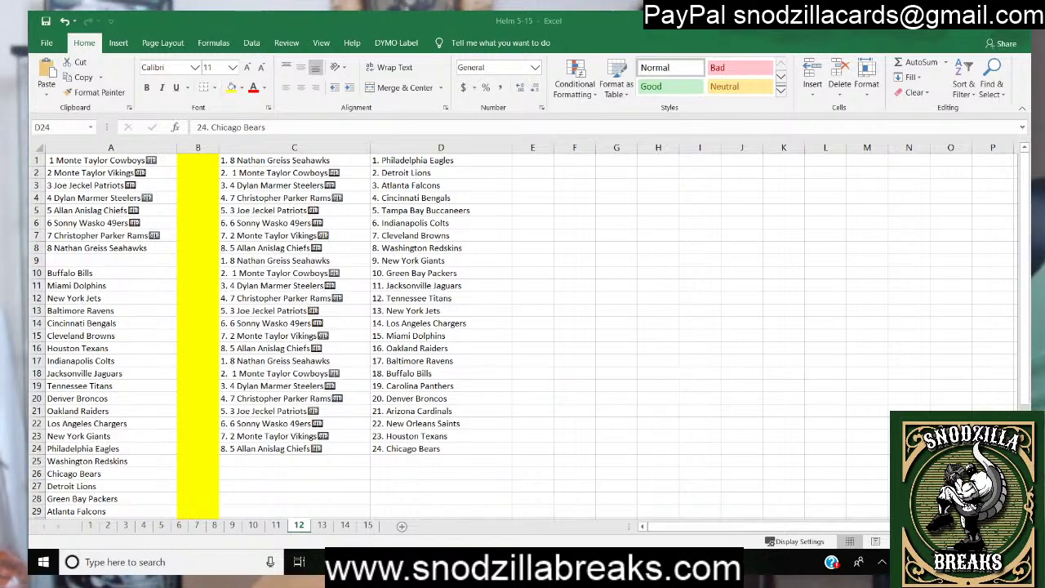
Switch to the third RANDOM.ORG List Randomizer in the browser and enter 3, 4, 5, 6, 8, 13, 16, 17 and 18 in a fresh form.
mouse_move(490, 561)
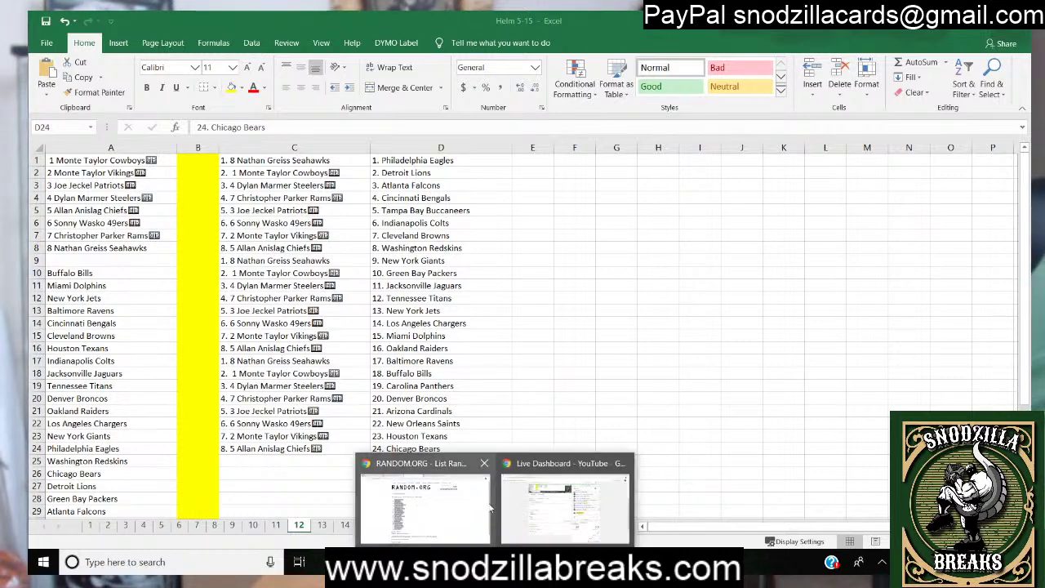
left_click(434, 498)
left_click(536, 27)
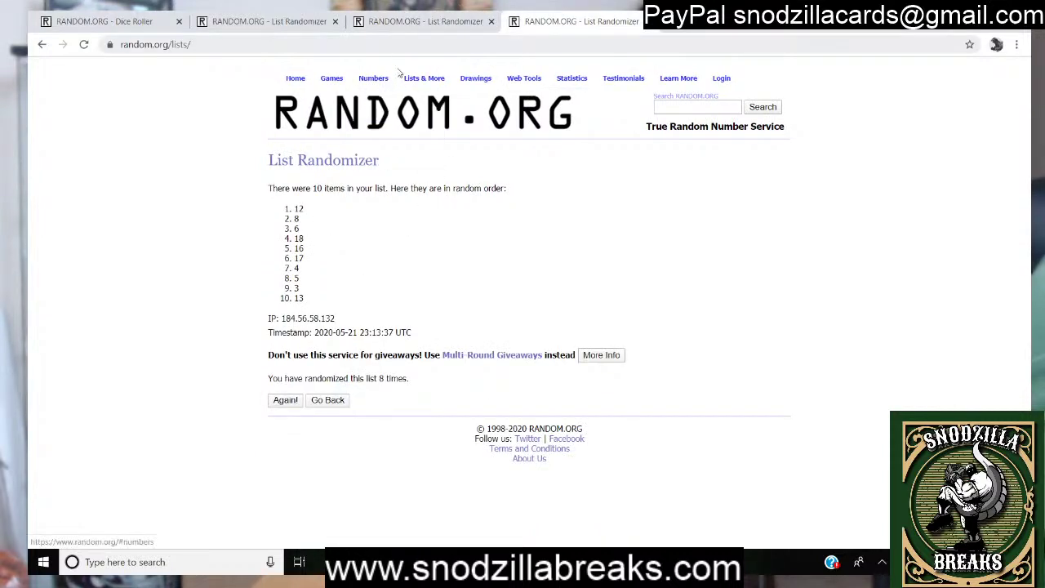
left_click(438, 92)
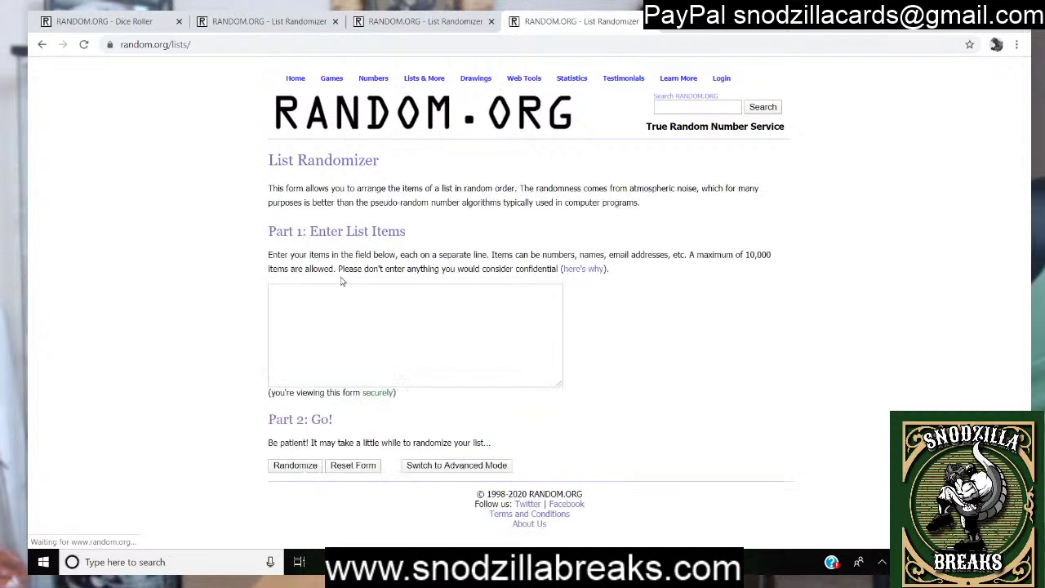
left_click(330, 315)
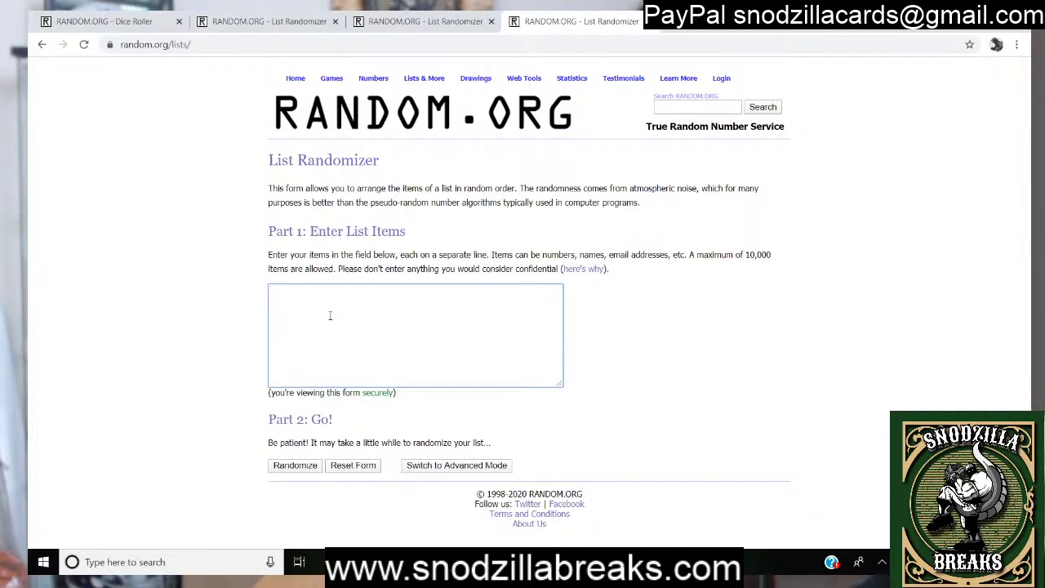
type("3")
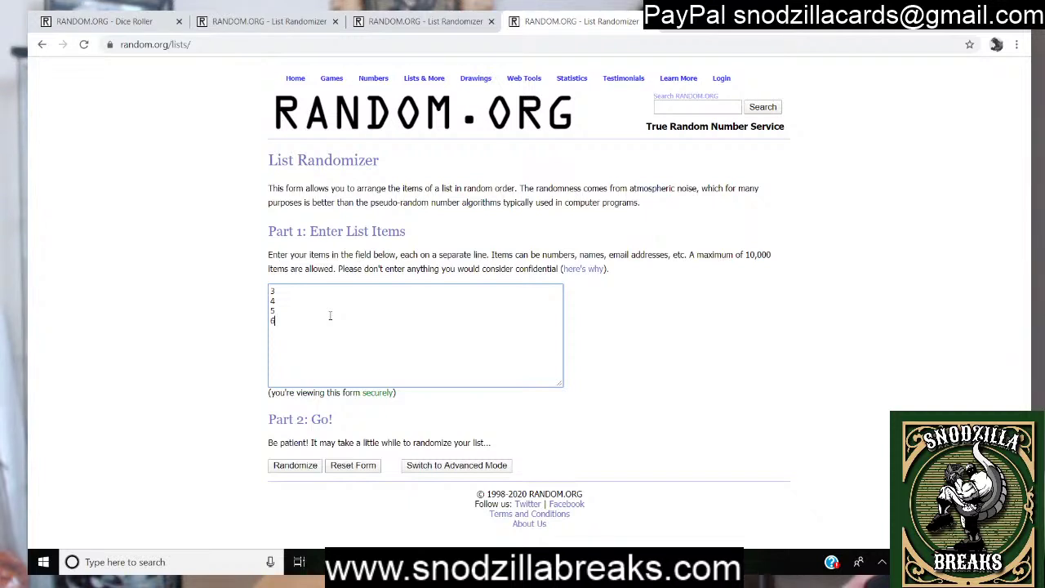
type("8")
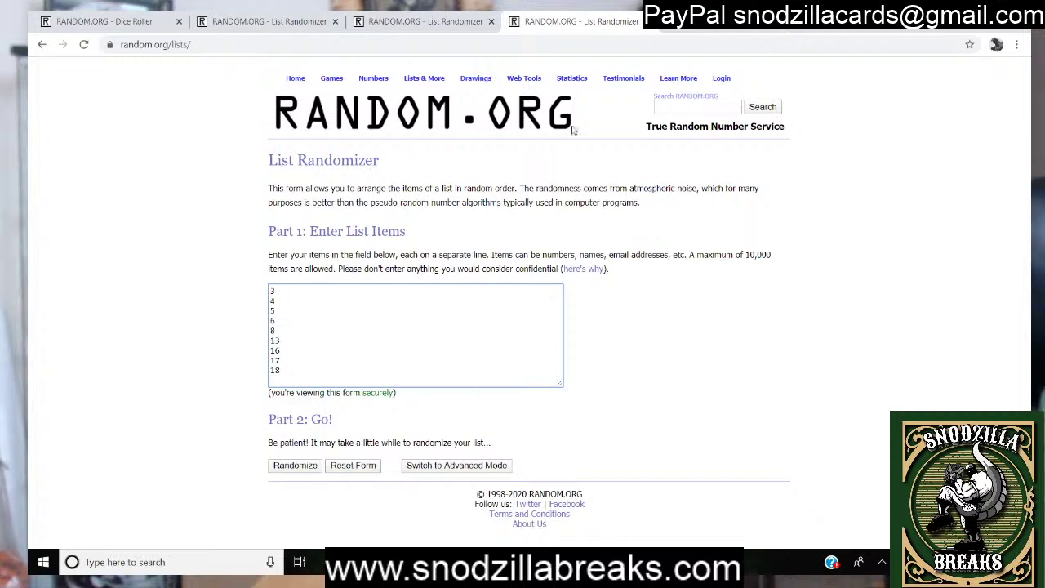
Randomize the list of nine numbers eight times.
left_click(297, 469)
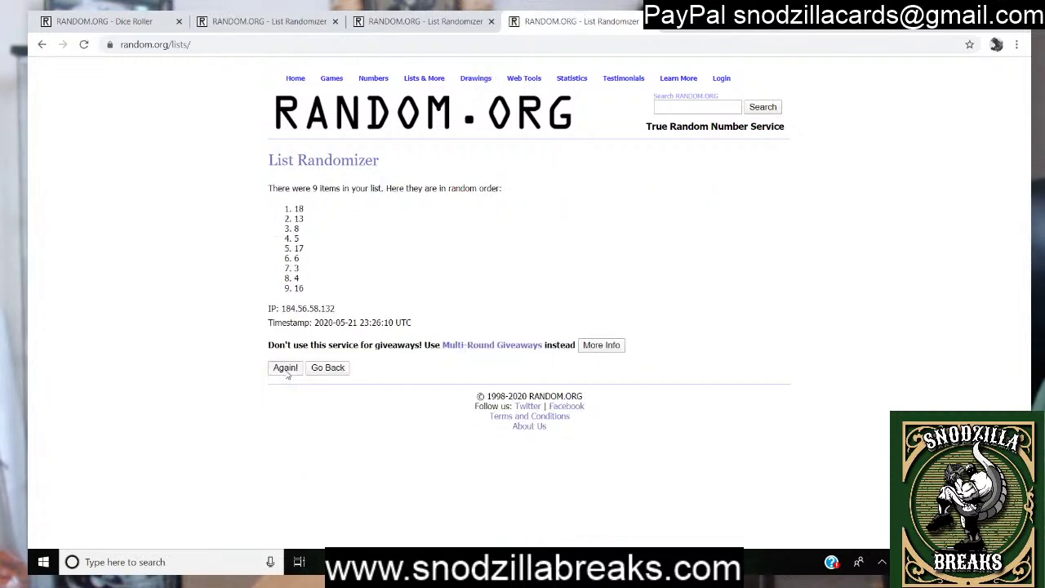
left_click(285, 368)
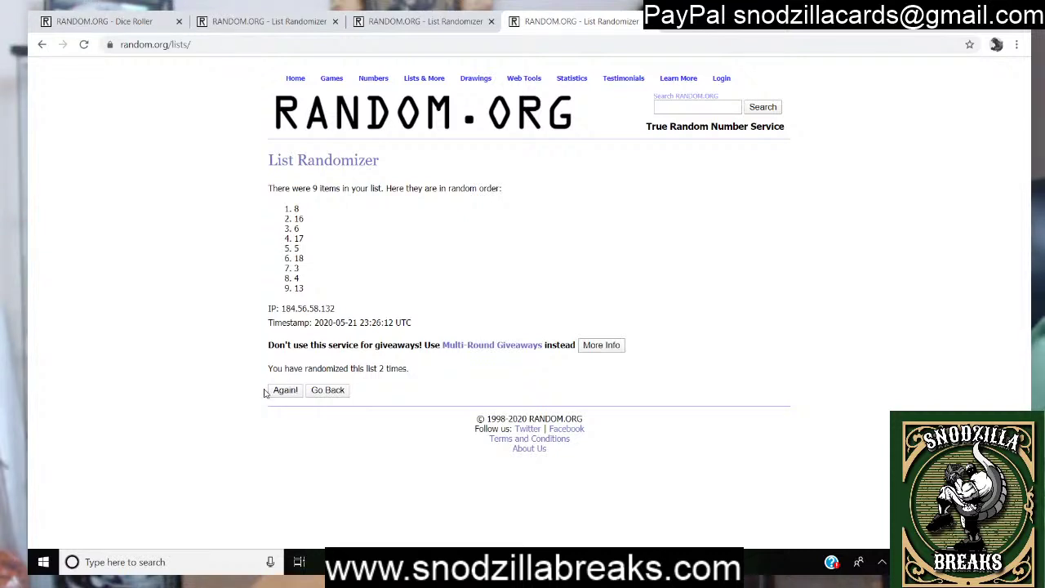
left_click(286, 393)
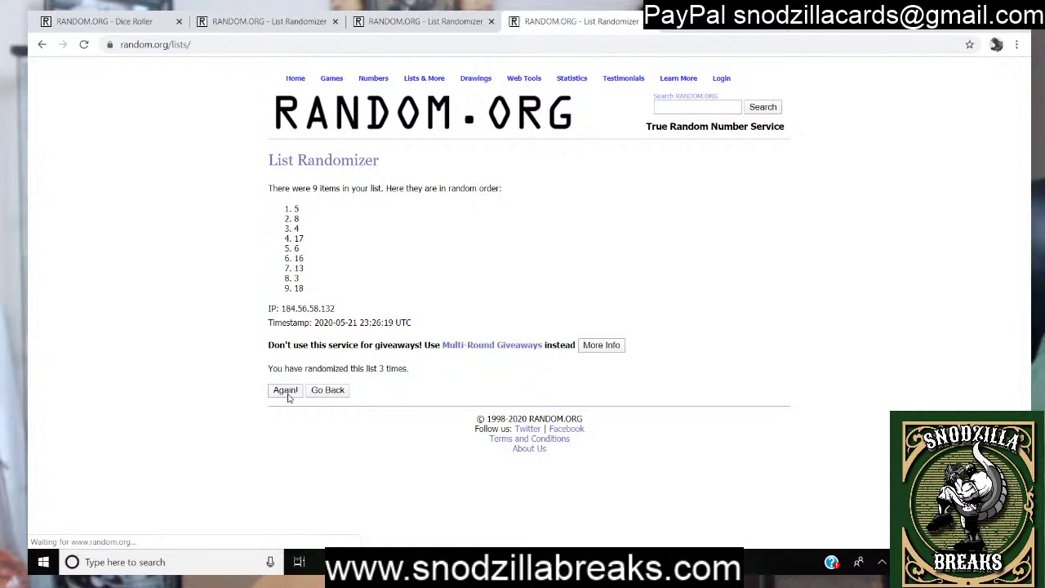
left_click(279, 395)
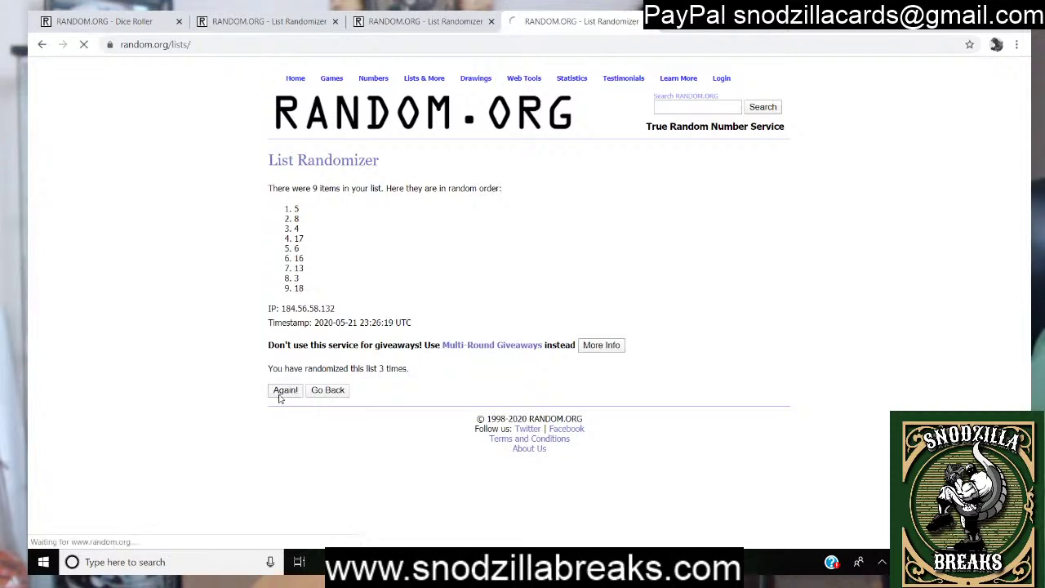
left_click(279, 395)
left_click(279, 395)
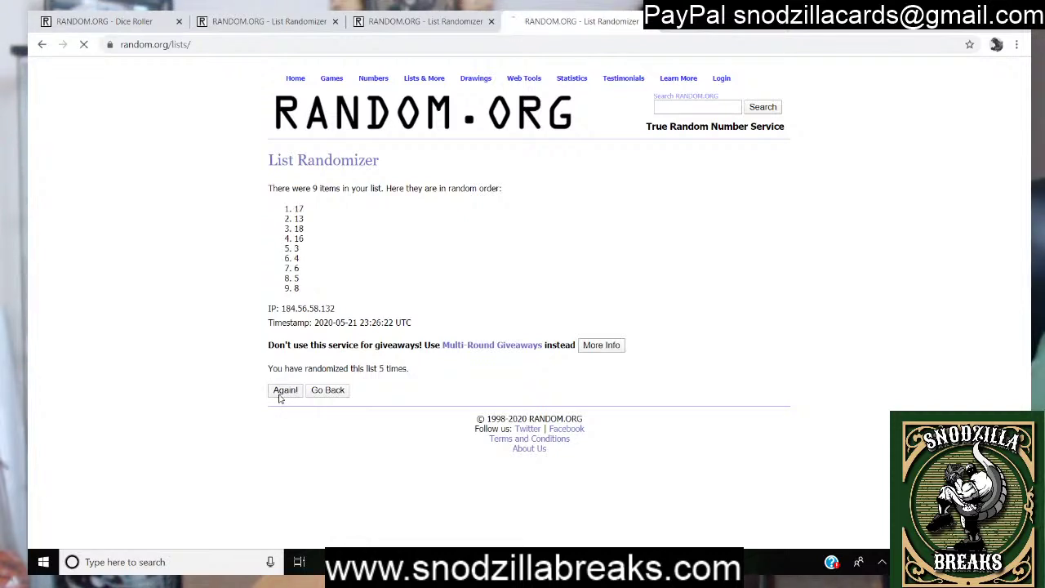
left_click(280, 395)
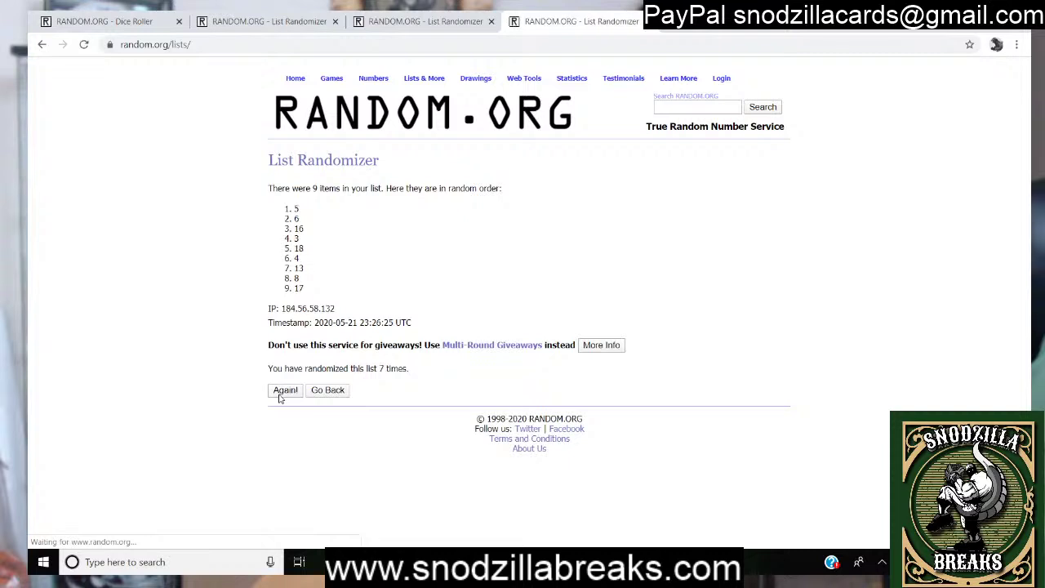
left_click(283, 388)
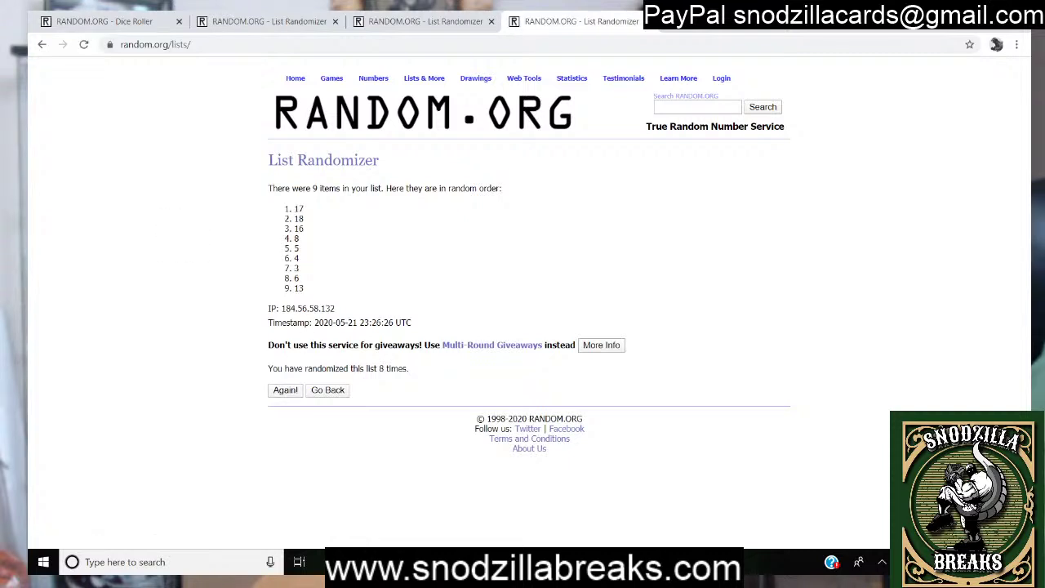